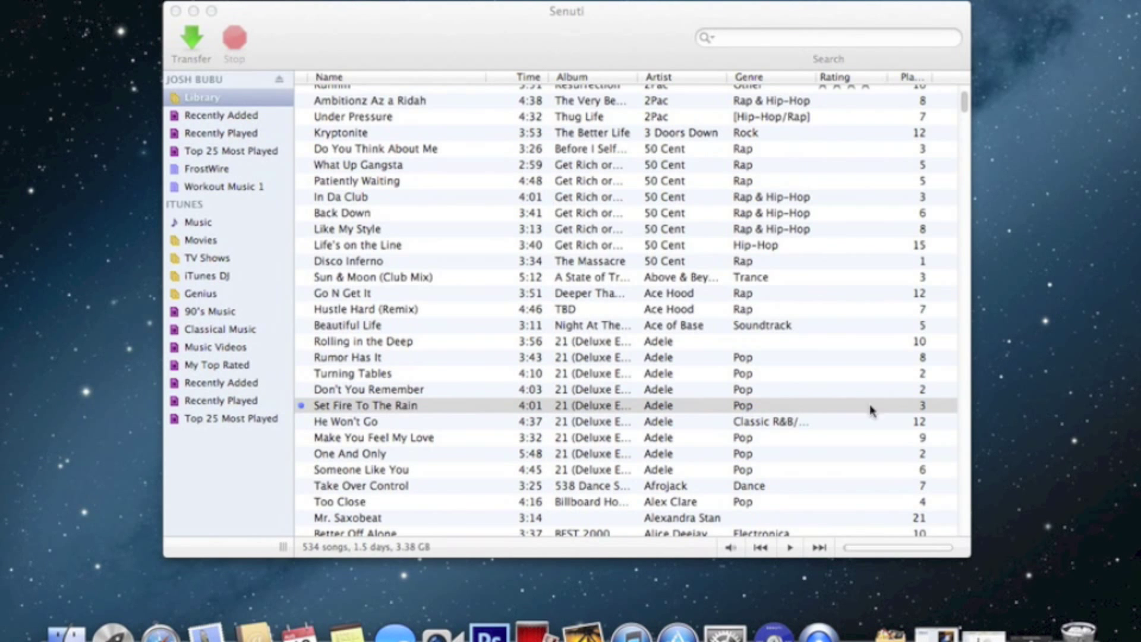
# Step: Clear iTunes and Messages out of the way so the Senuti window is in front
pyautogui.click(984, 631)
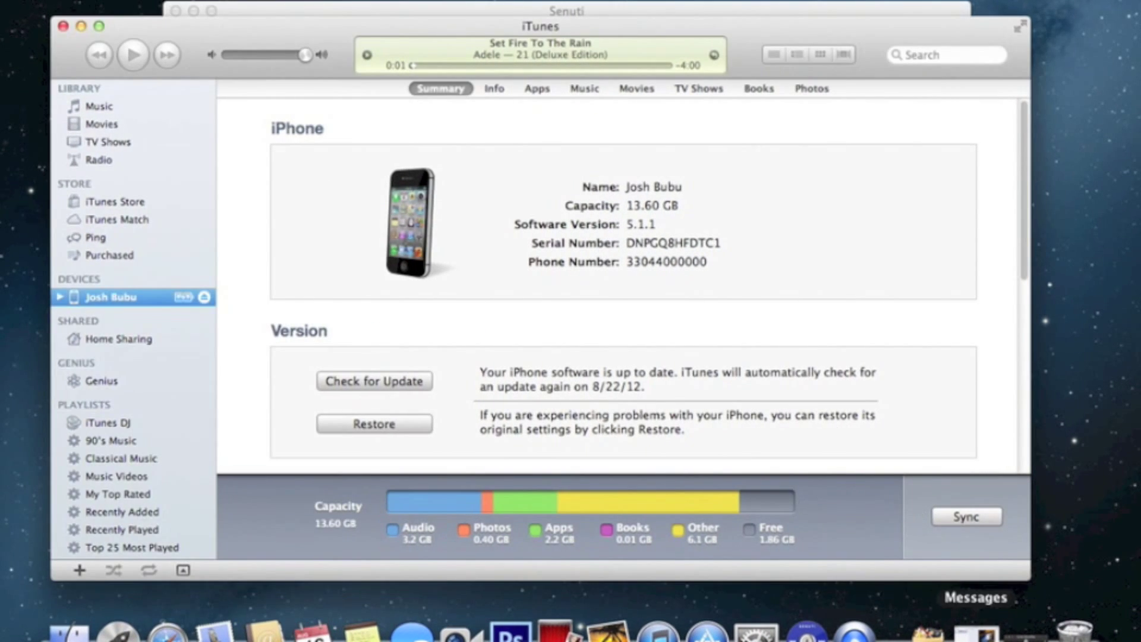
pyautogui.click(974, 630)
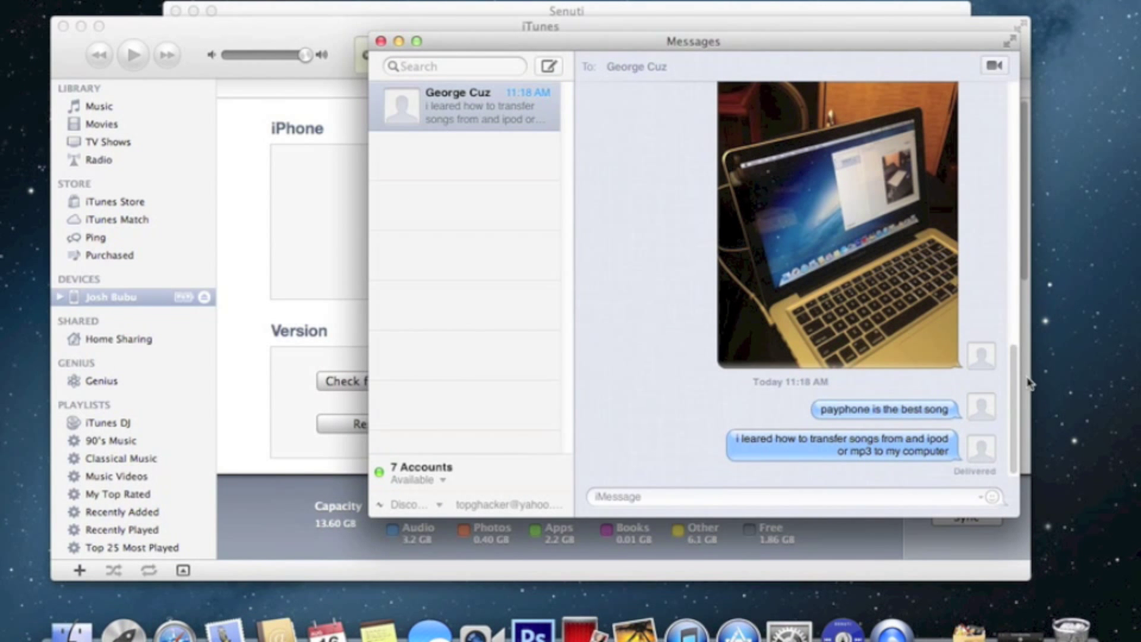
pyautogui.moveTo(1017, 386)
pyautogui.mouseDown()
pyautogui.moveTo(1016, 271)
pyautogui.moveTo(1016, 386)
pyautogui.mouseUp()
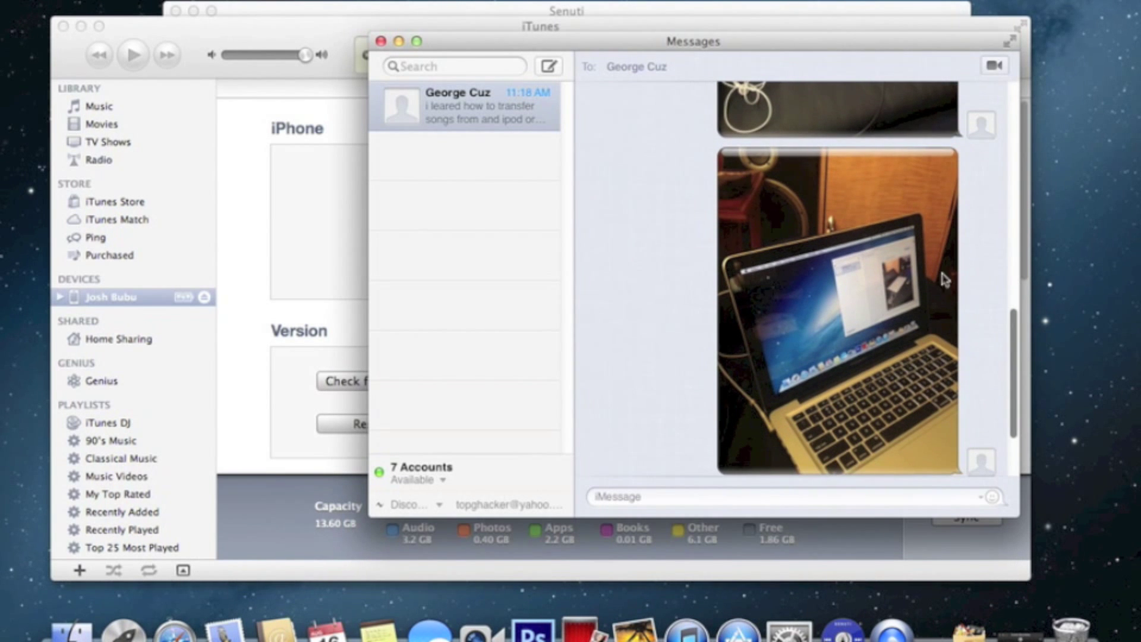
pyautogui.click(399, 41)
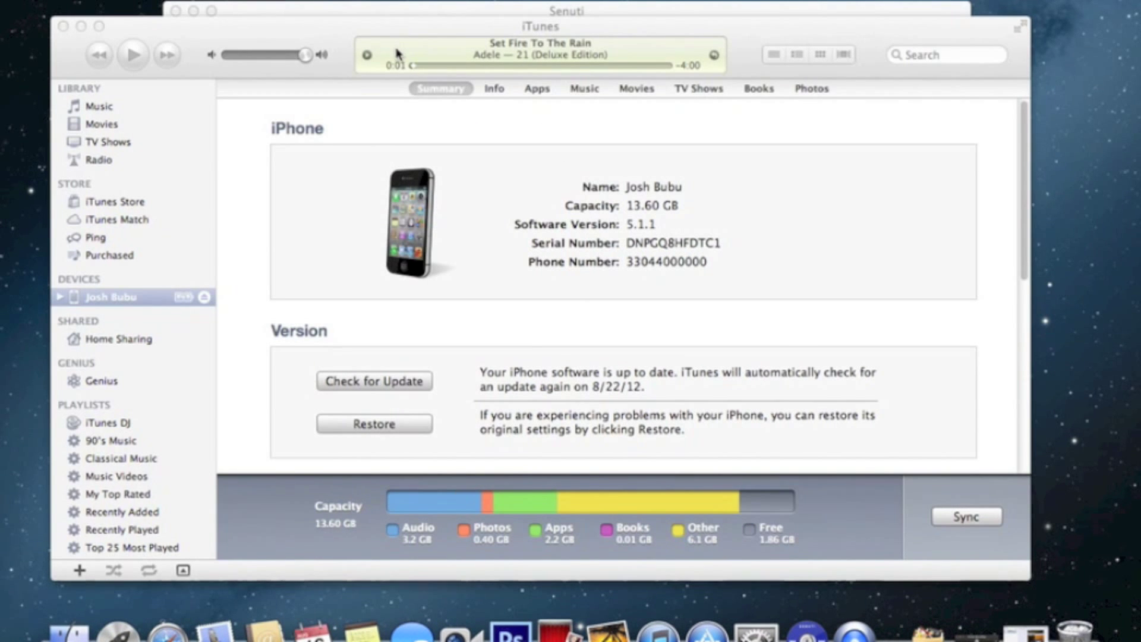
pyautogui.click(82, 27)
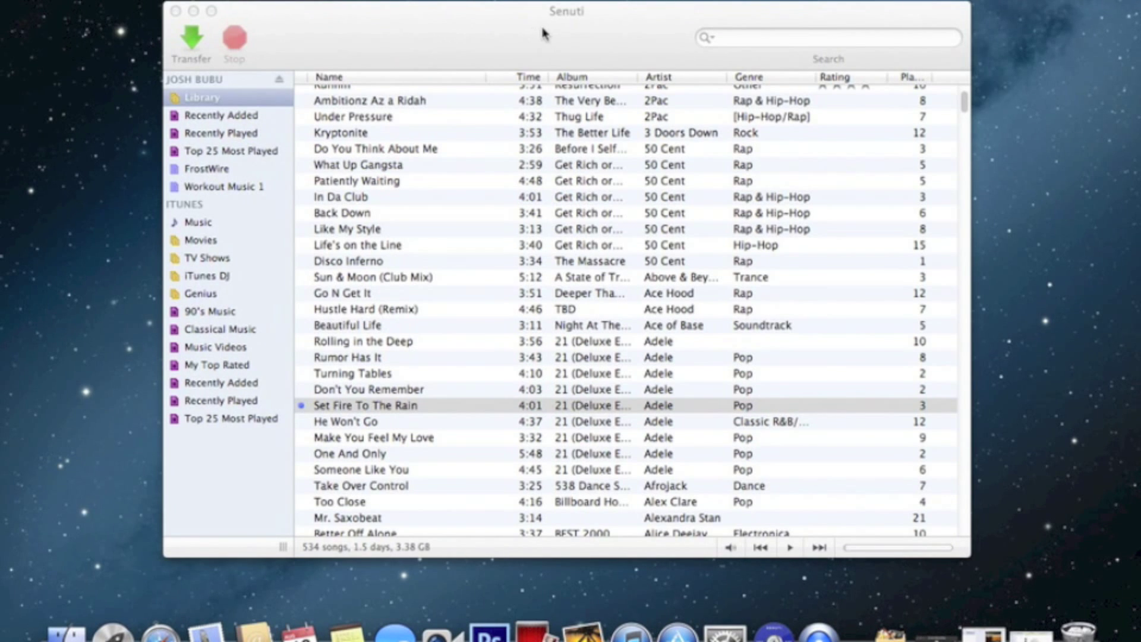
pyautogui.moveTo(544, 33); pyautogui.dragTo(540, 44)
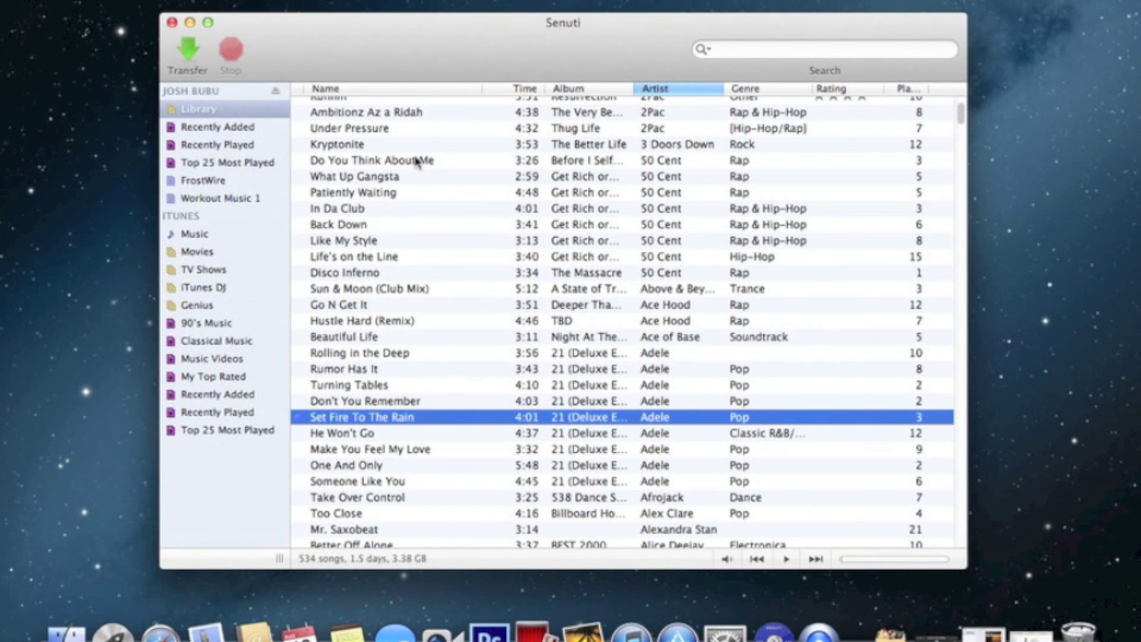
# Step: Select Sun & Moon (Club Mix) in Senuti's Library list, then return to iTunes
pyautogui.click(397, 288)
pyautogui.scroll(-3, 397, 288)
pyautogui.scroll(3, 397, 288)
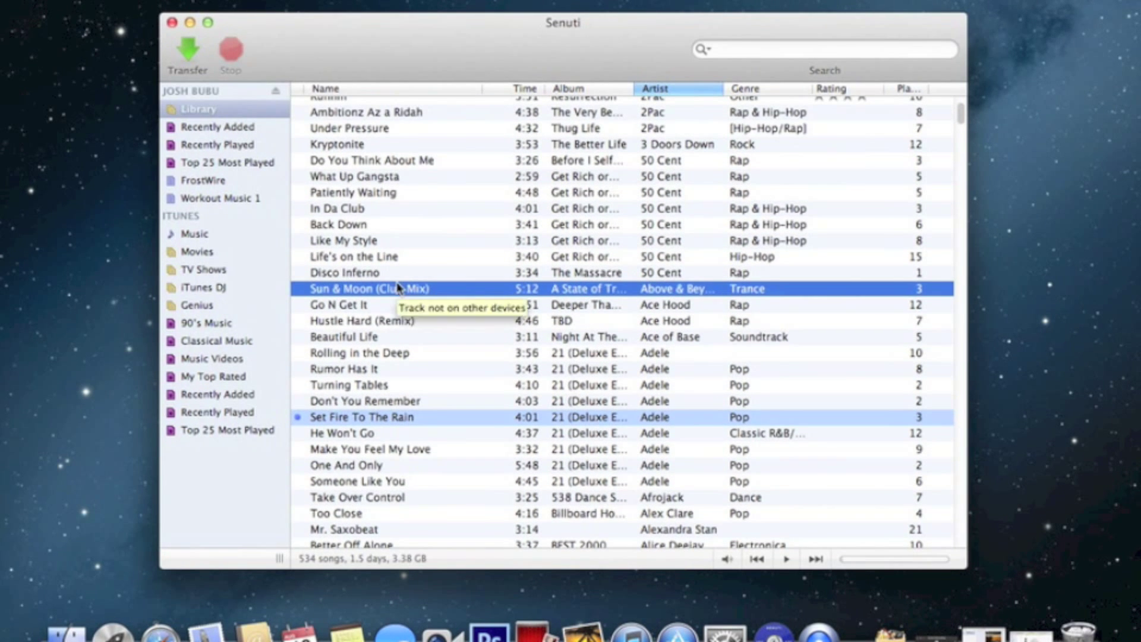
pyautogui.scroll(-3, 397, 288)
pyautogui.scroll(5, 397, 288)
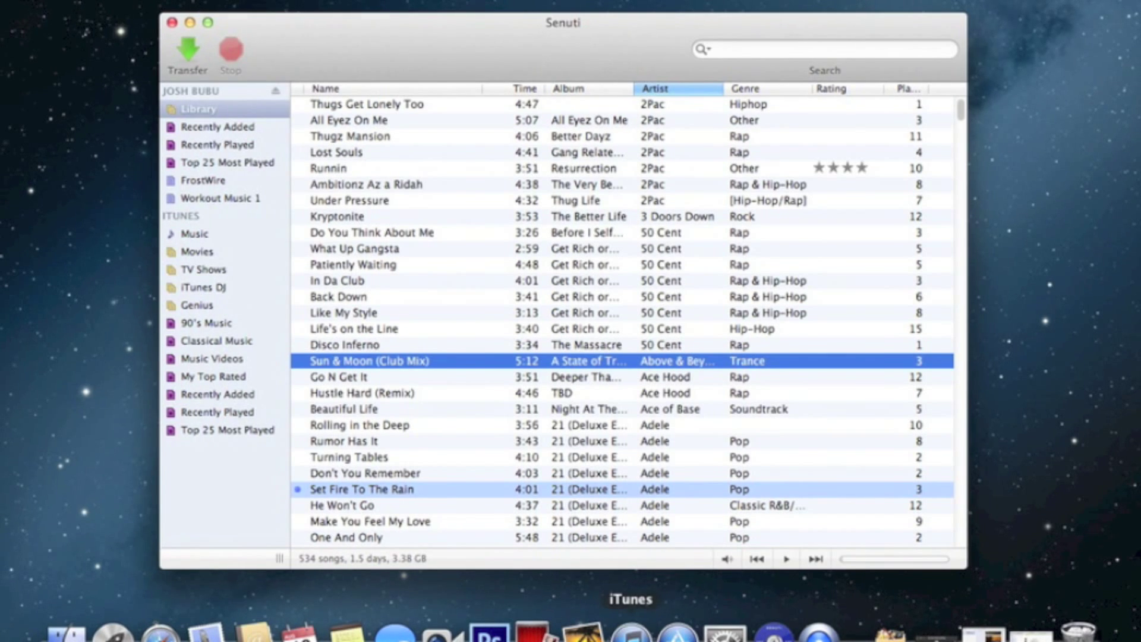
pyautogui.click(631, 631)
pyautogui.click(109, 109)
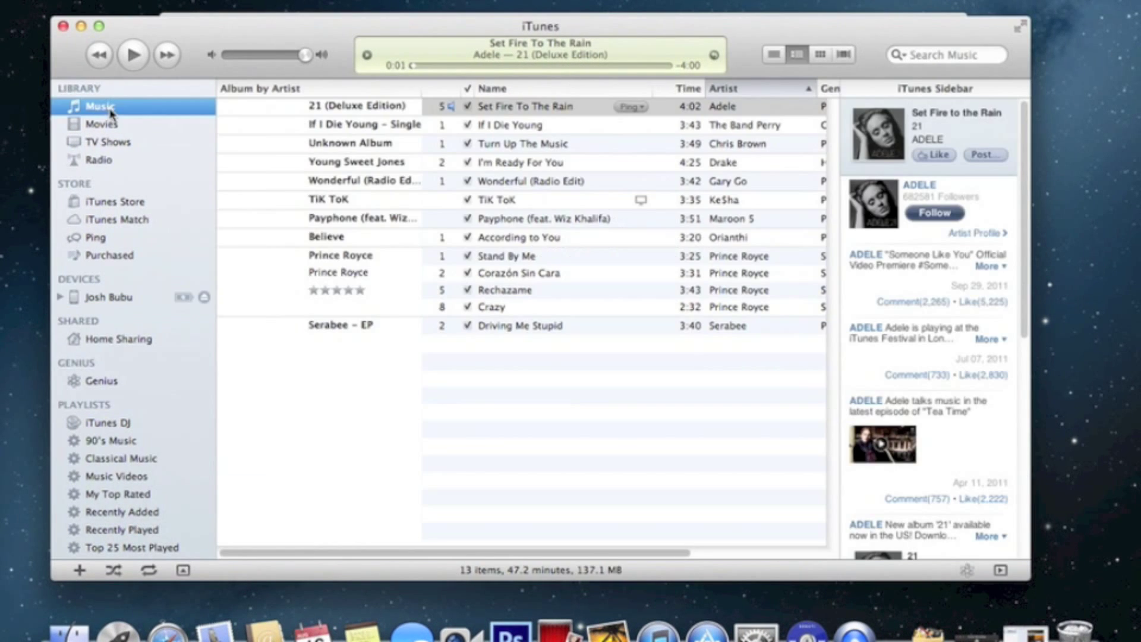
pyautogui.click(520, 201)
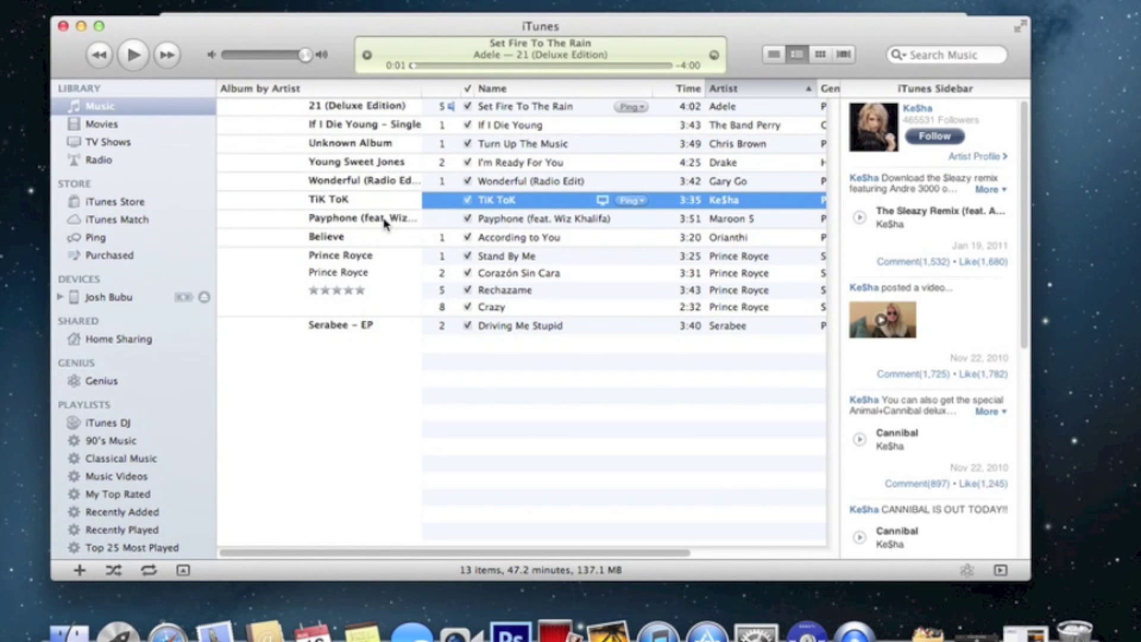
pyautogui.click(81, 27)
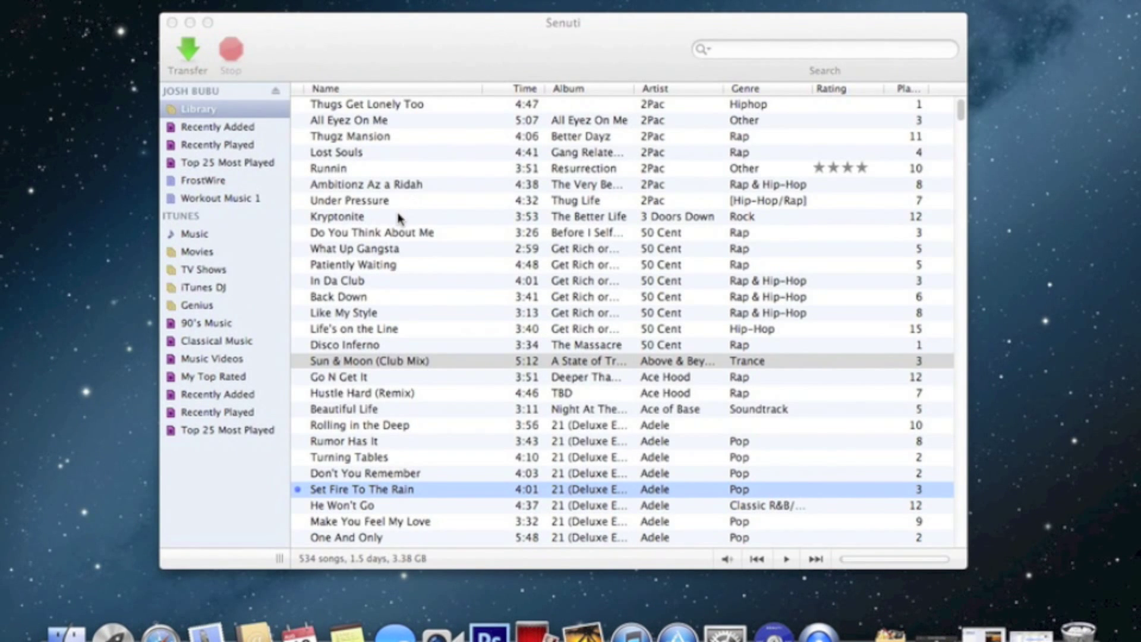
# Step: Preview Adele songs Rumor Has It, Turning Tables, Don't You Remember and He Won't Go
pyautogui.scroll(-1, 713, 321)
pyautogui.scroll(1, 713, 320)
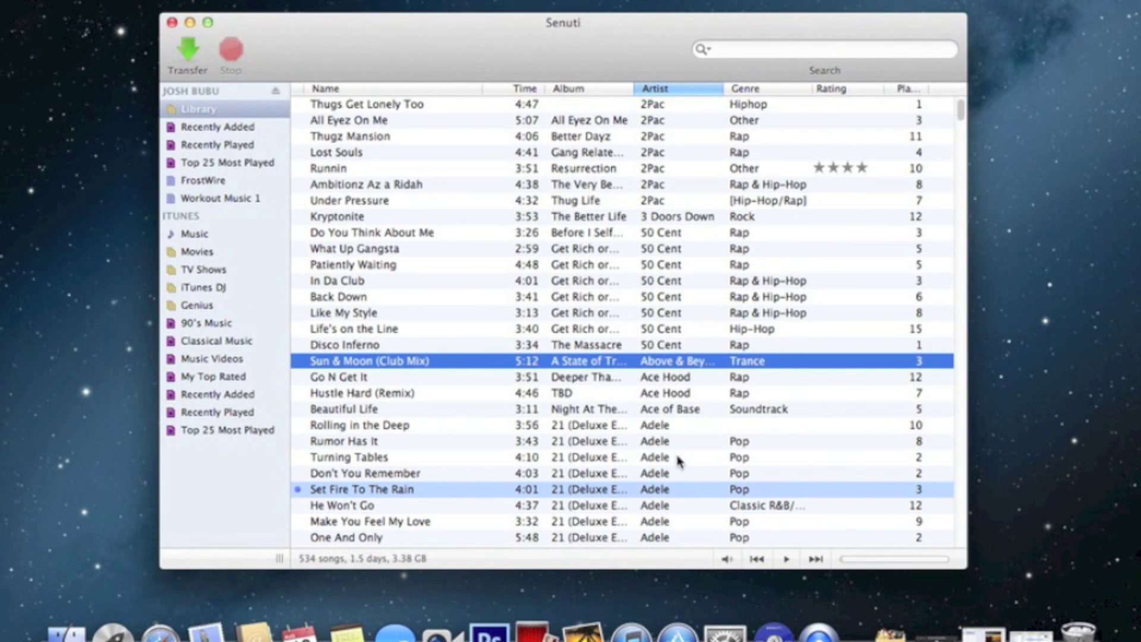
pyautogui.scroll(-3, 682, 456)
pyautogui.scroll(-2, 684, 453)
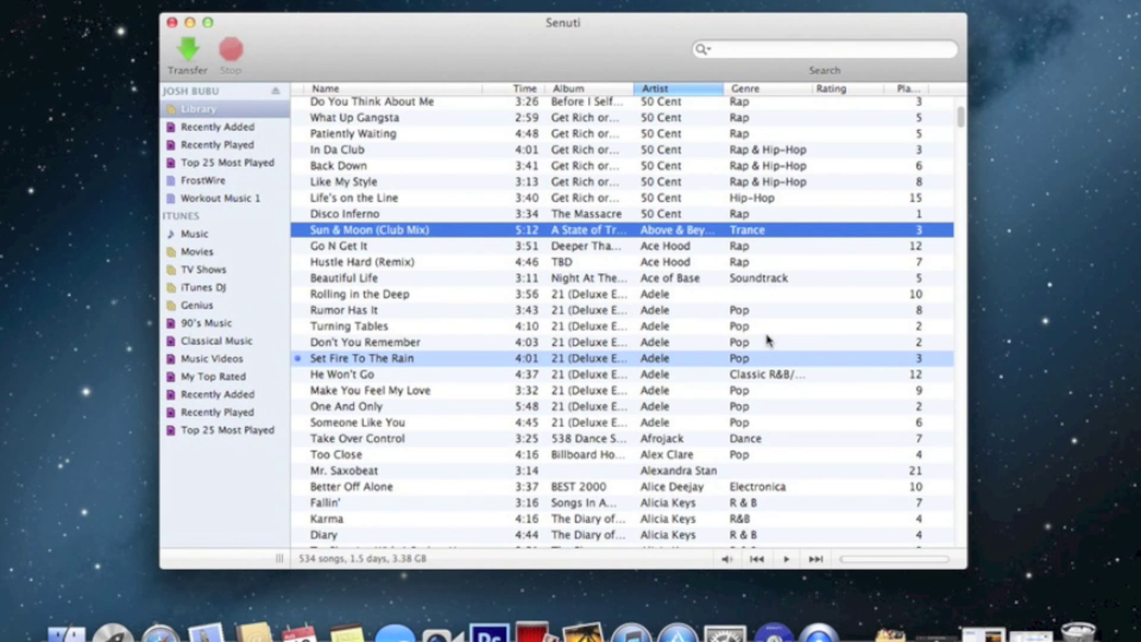
pyautogui.click(670, 311)
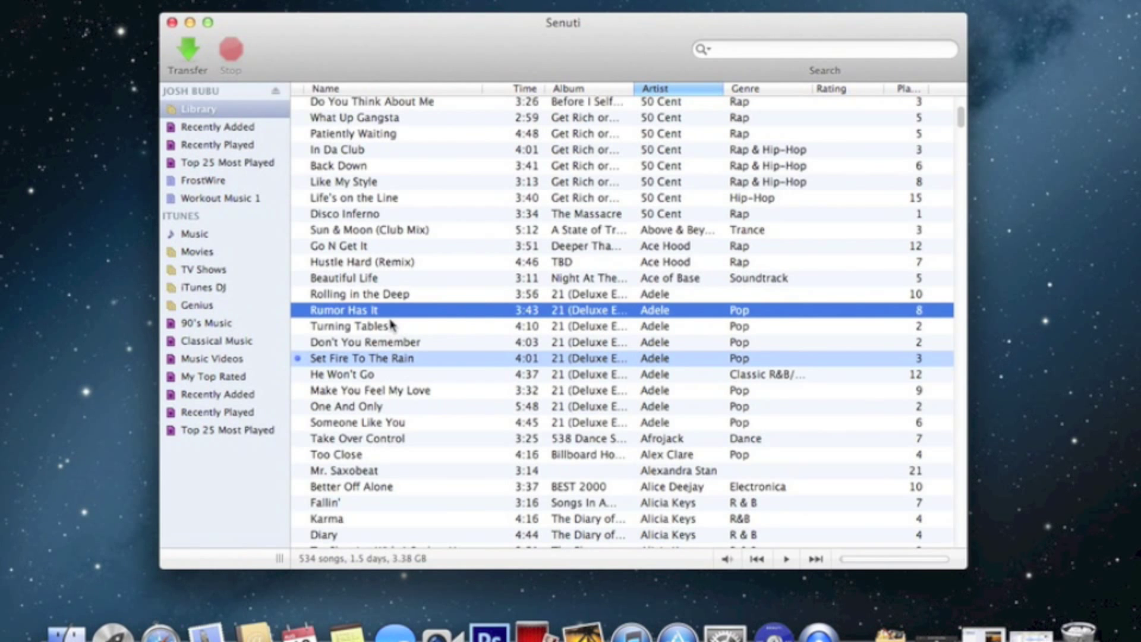
pyautogui.click(373, 333)
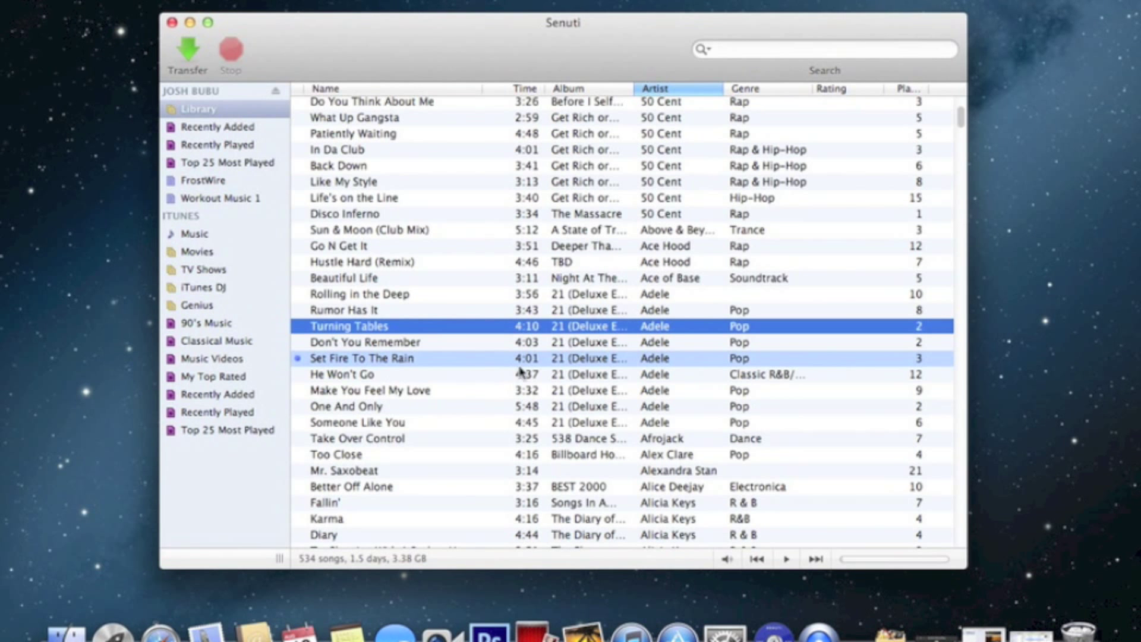
pyautogui.click(589, 342)
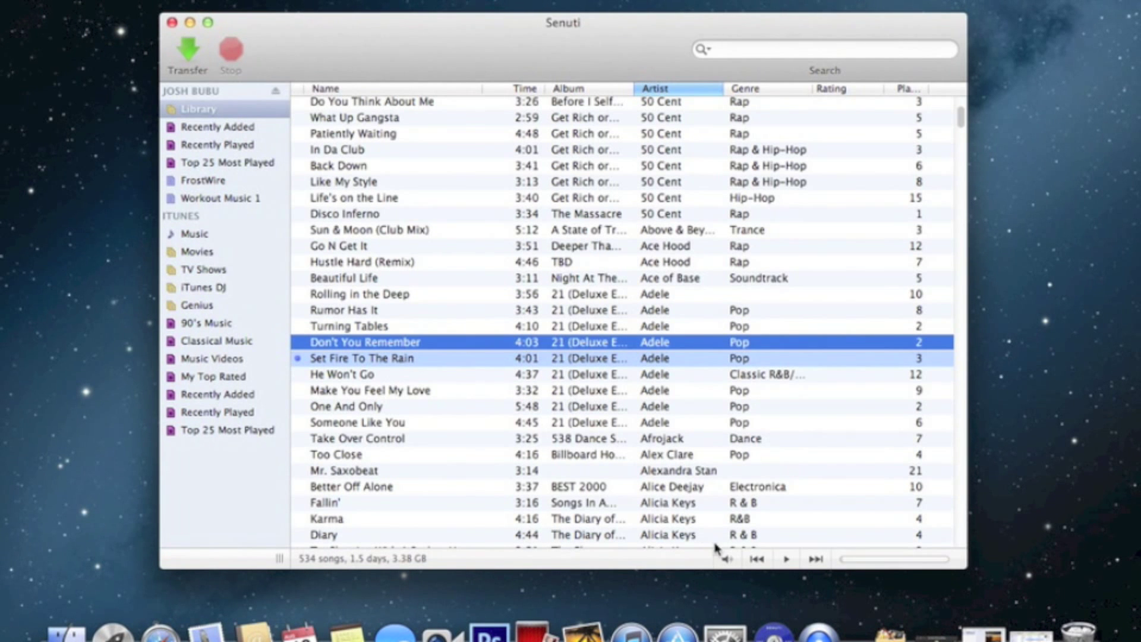
pyautogui.click(792, 562)
pyautogui.click(791, 562)
pyautogui.click(786, 558)
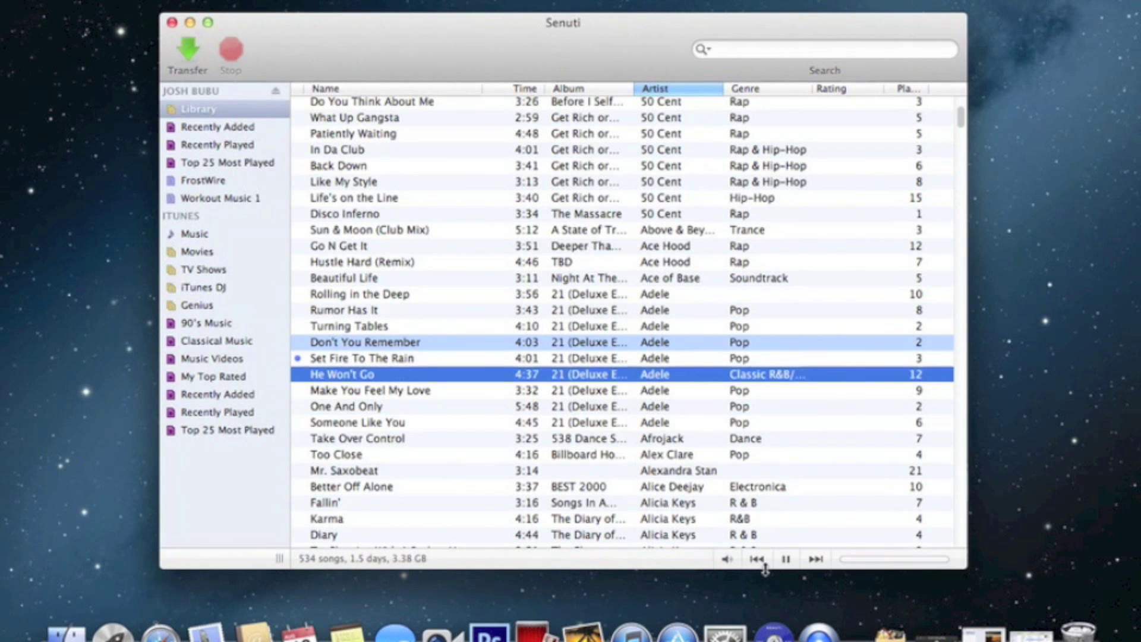
# Step: Preview Make You Feel My Love, Set Fire To The Rain, Someone Like You and Above The Law, then pause
pyautogui.click(389, 392)
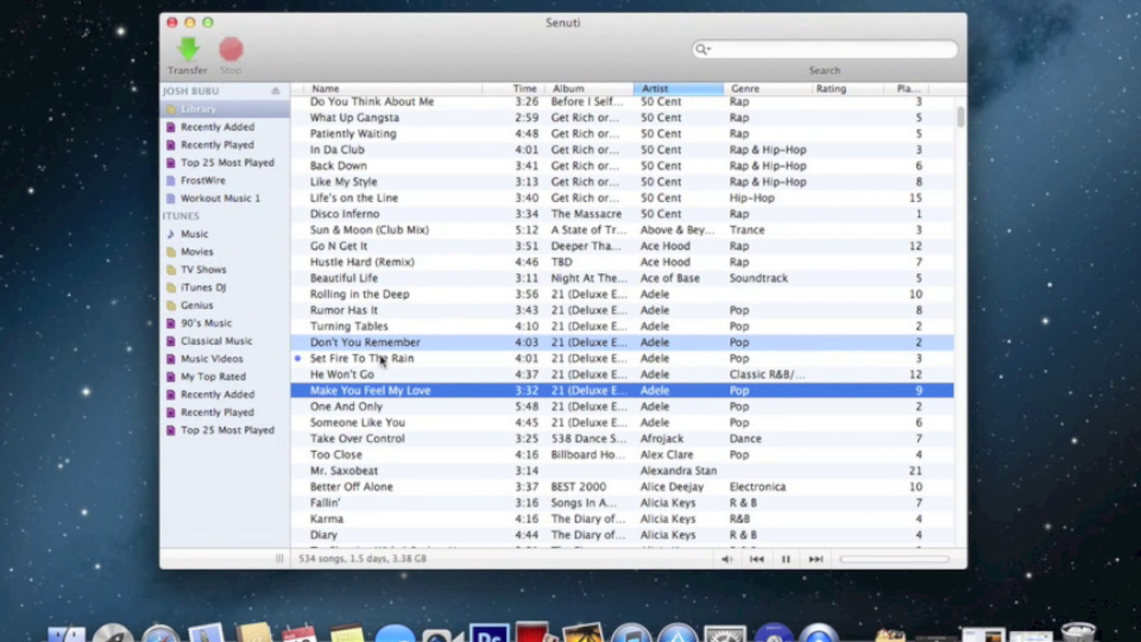
pyautogui.click(402, 349)
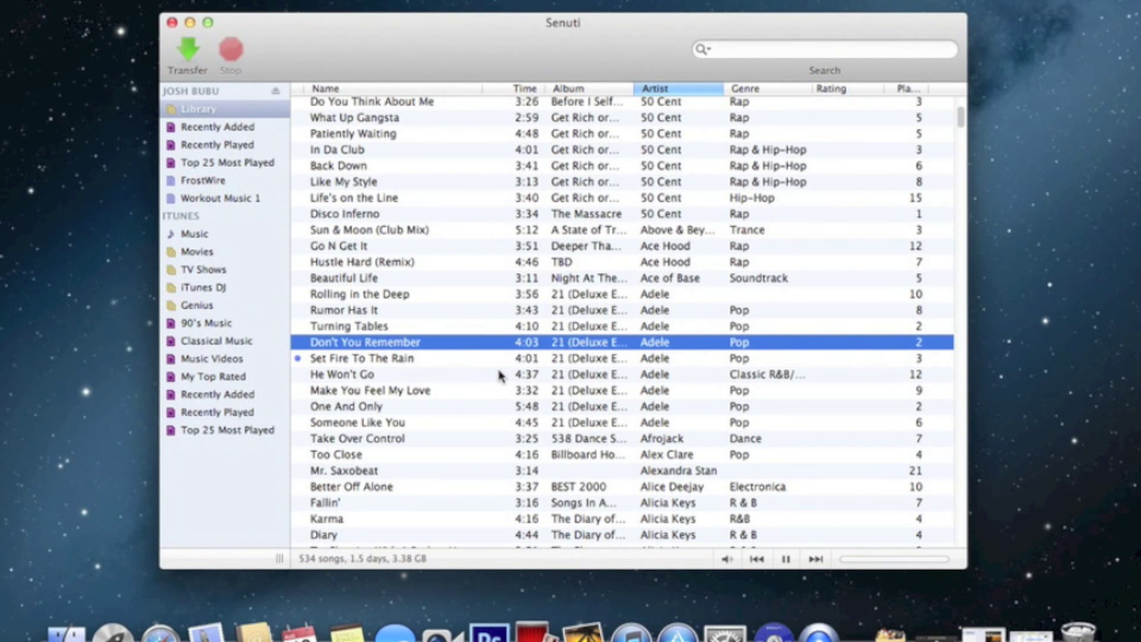
pyautogui.click(402, 358)
pyautogui.scroll(-3, 461, 410)
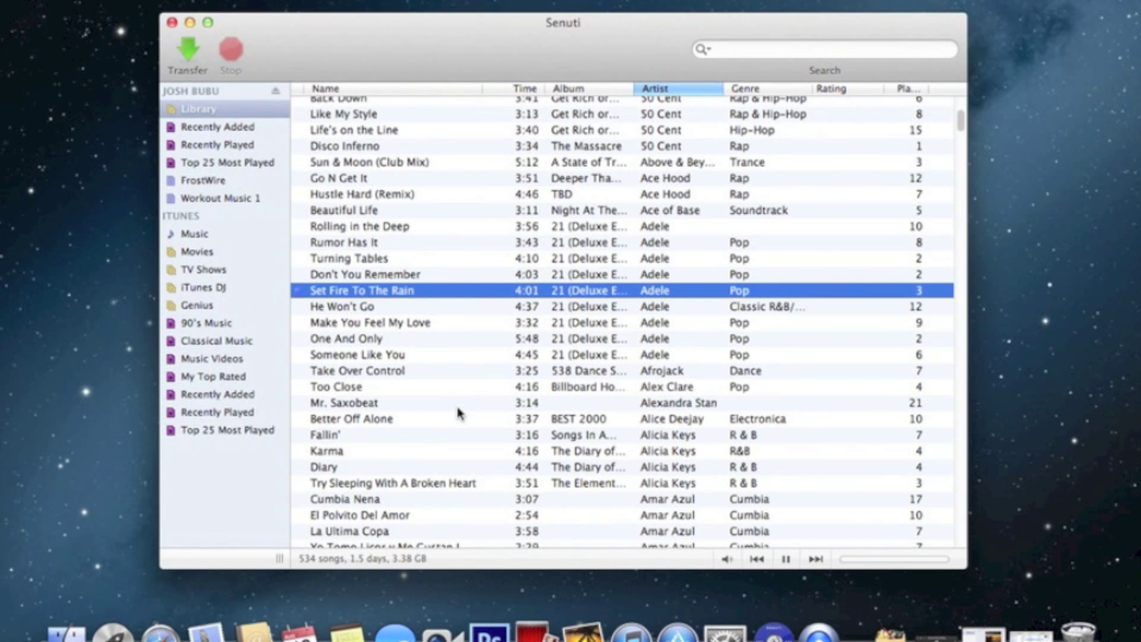
pyautogui.click(654, 355)
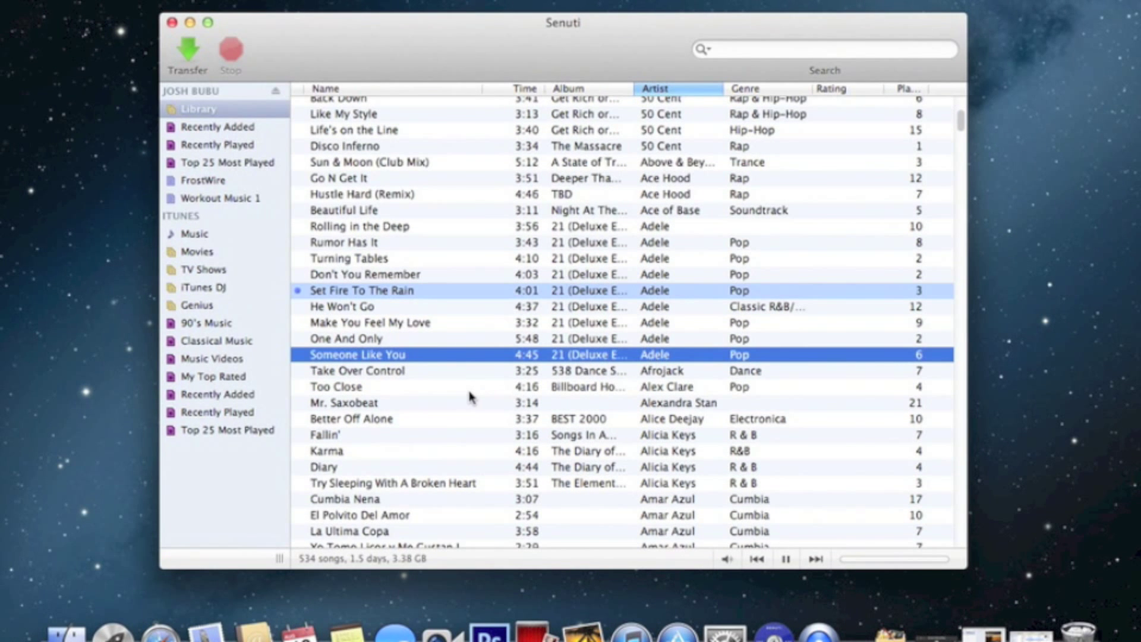
pyautogui.scroll(-6, 469, 397)
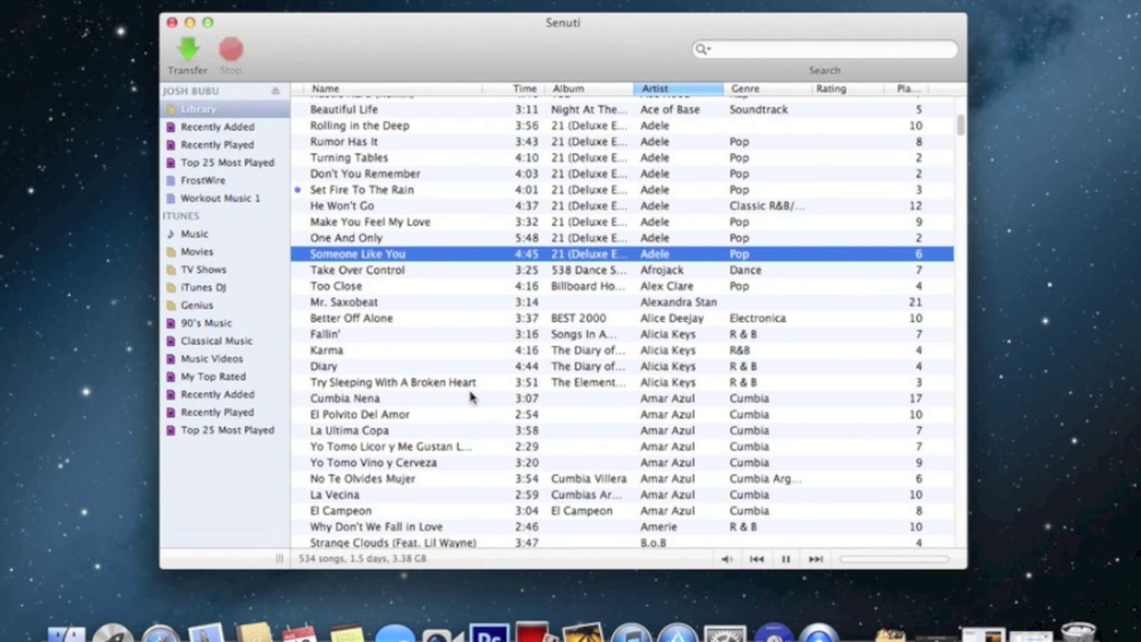
pyautogui.scroll(-1, 469, 397)
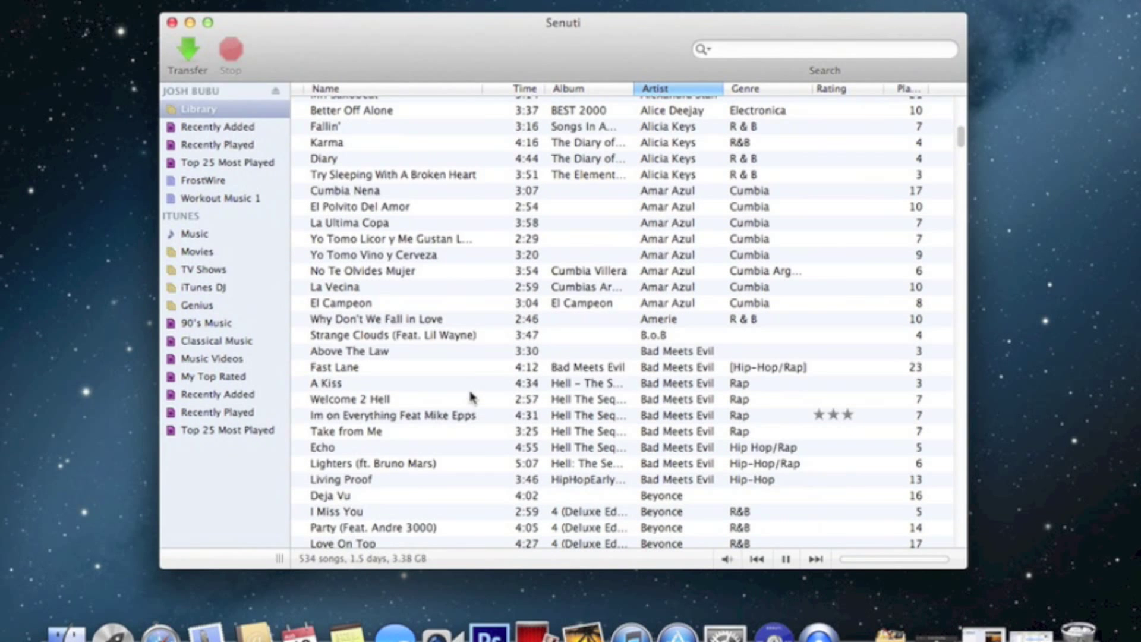
pyautogui.click(650, 352)
pyautogui.click(785, 558)
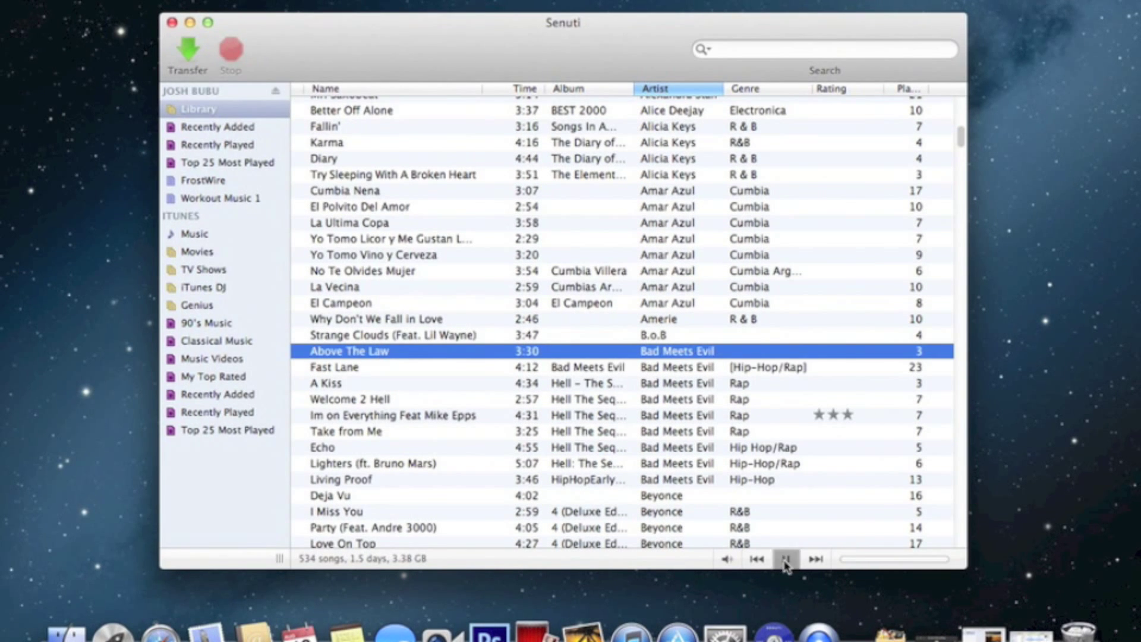
# Step: Scroll further and select The Other Side, the Busta Rhymes track, then It Will Rain
pyautogui.scroll(-4, 709, 444)
pyautogui.scroll(-5, 710, 445)
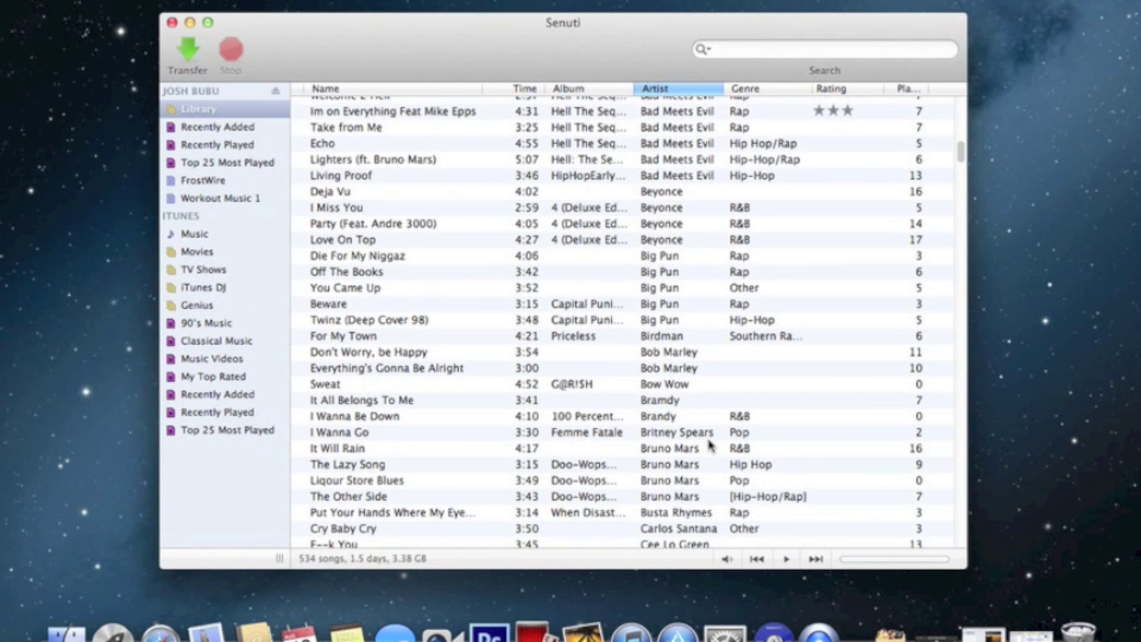
pyautogui.scroll(-2, 710, 444)
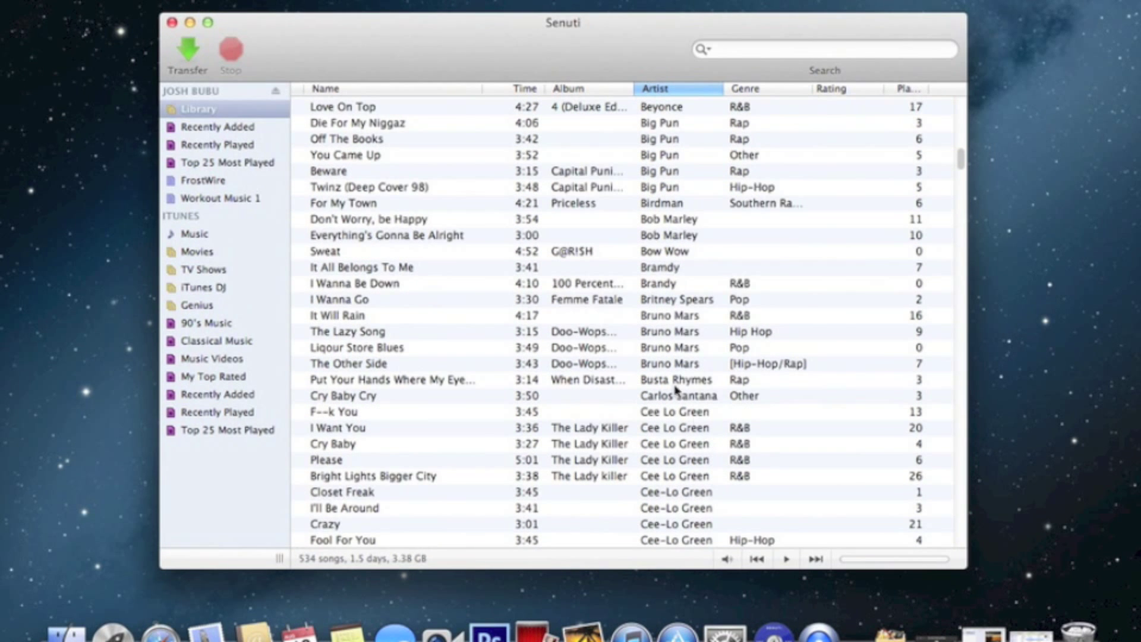
pyautogui.click(364, 371)
pyautogui.click(400, 385)
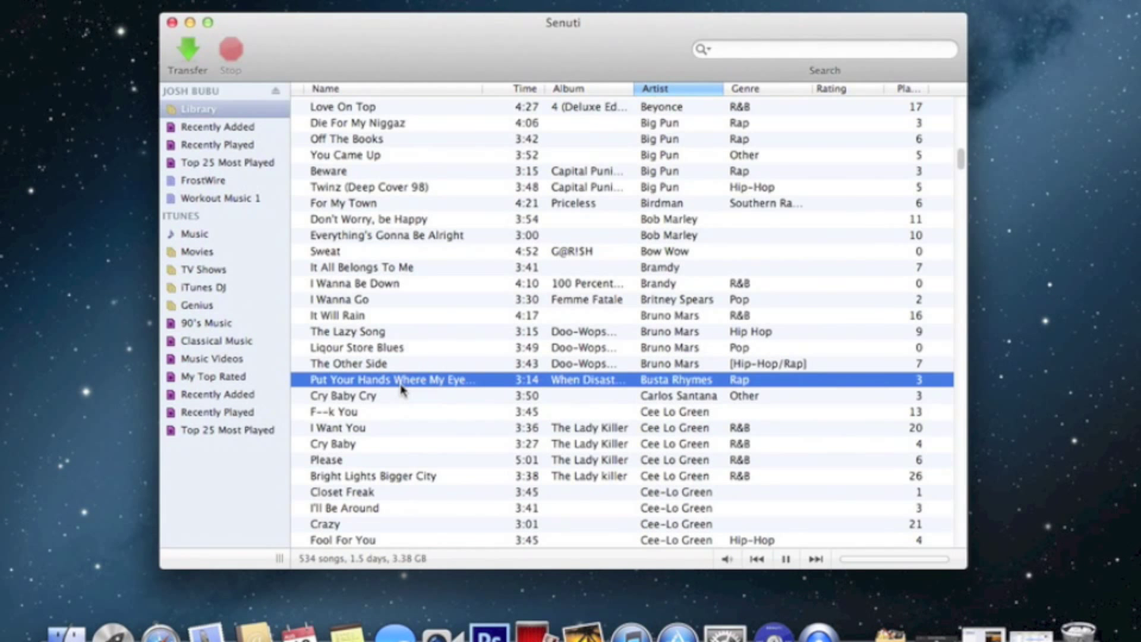
pyautogui.click(358, 320)
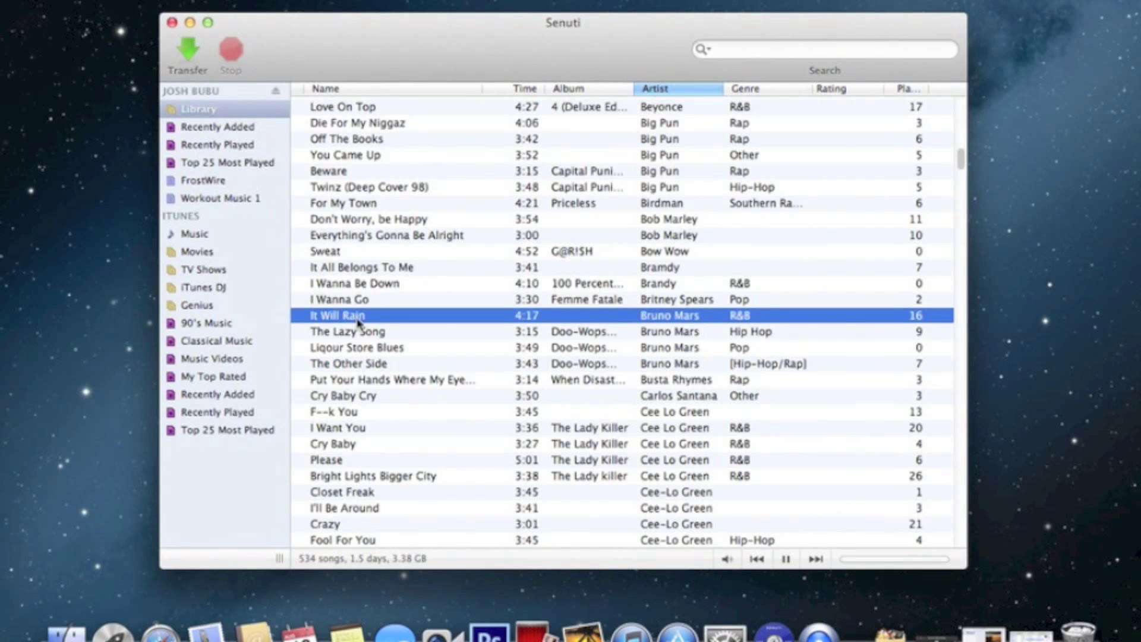
# Step: Stop the preview, transfer It Will Rain to the computer, and check it in iTunes
pyautogui.click(784, 564)
pyautogui.click(190, 51)
pyautogui.click(631, 633)
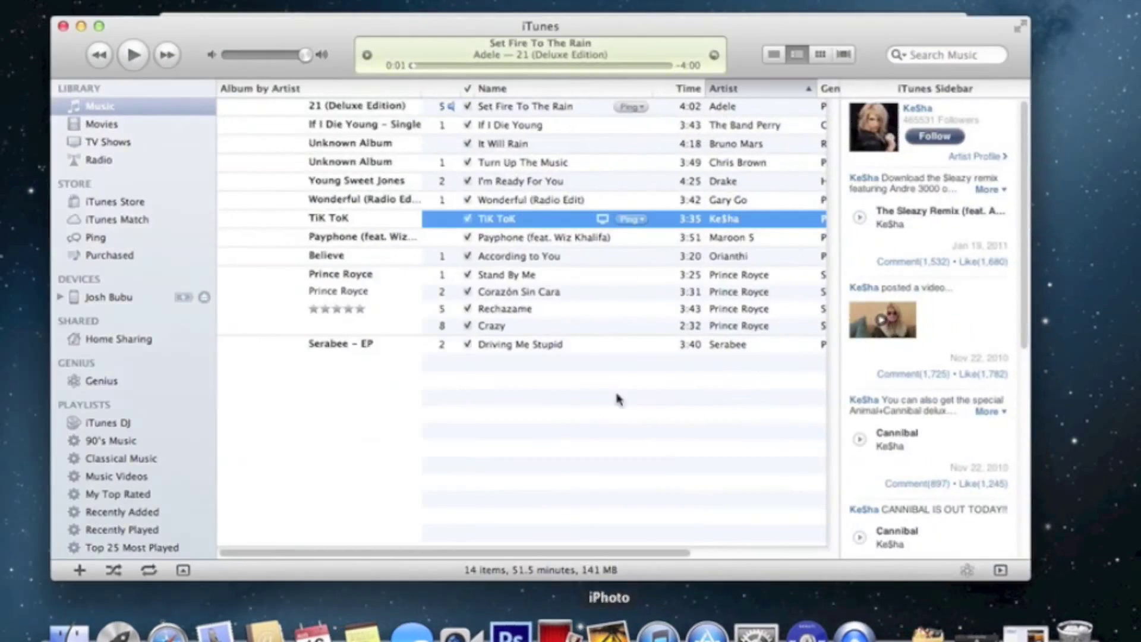
# Step: Pause Set Fire To The Rain in iTunes, move the window up-left, and deselect It Will Rain
pyautogui.click(539, 113)
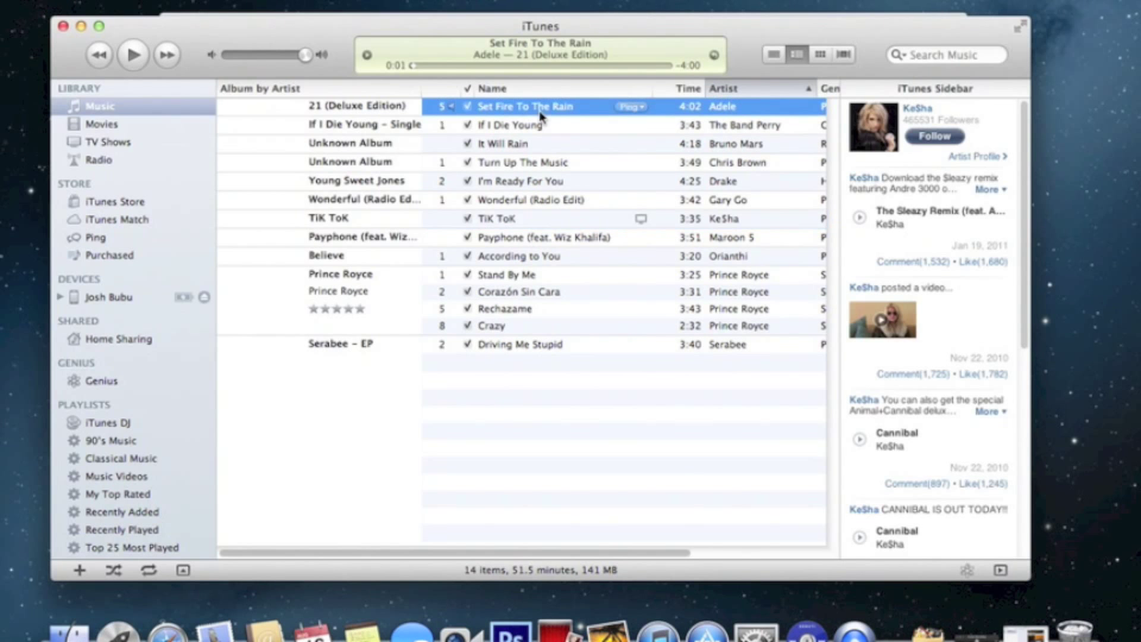
pyautogui.click(739, 145)
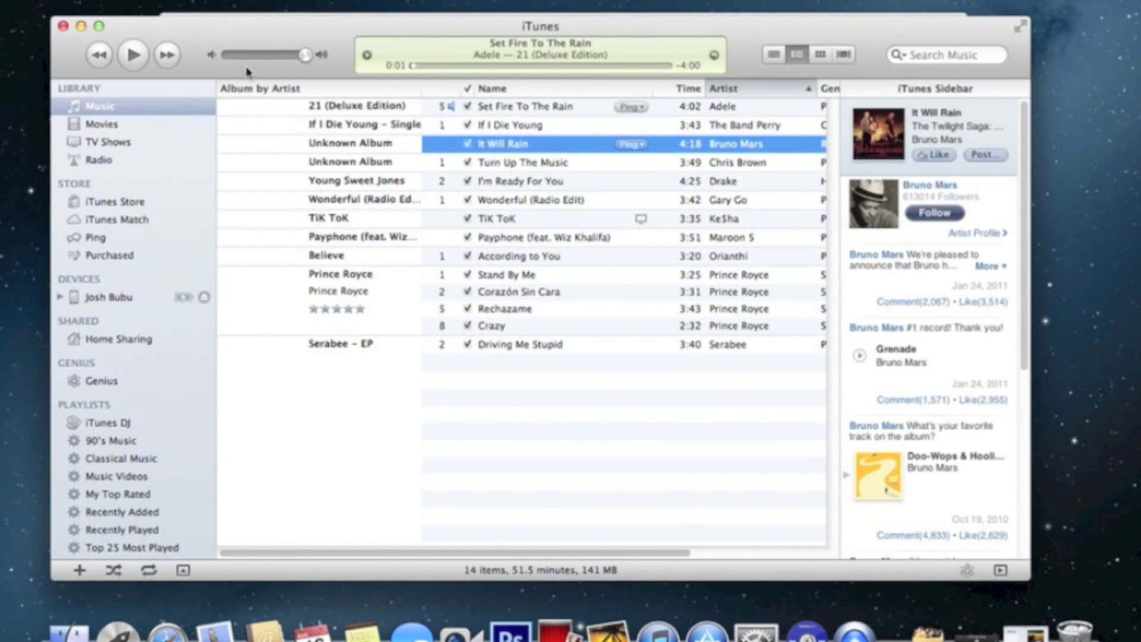
pyautogui.click(137, 63)
pyautogui.moveTo(729, 34); pyautogui.dragTo(677, 6)
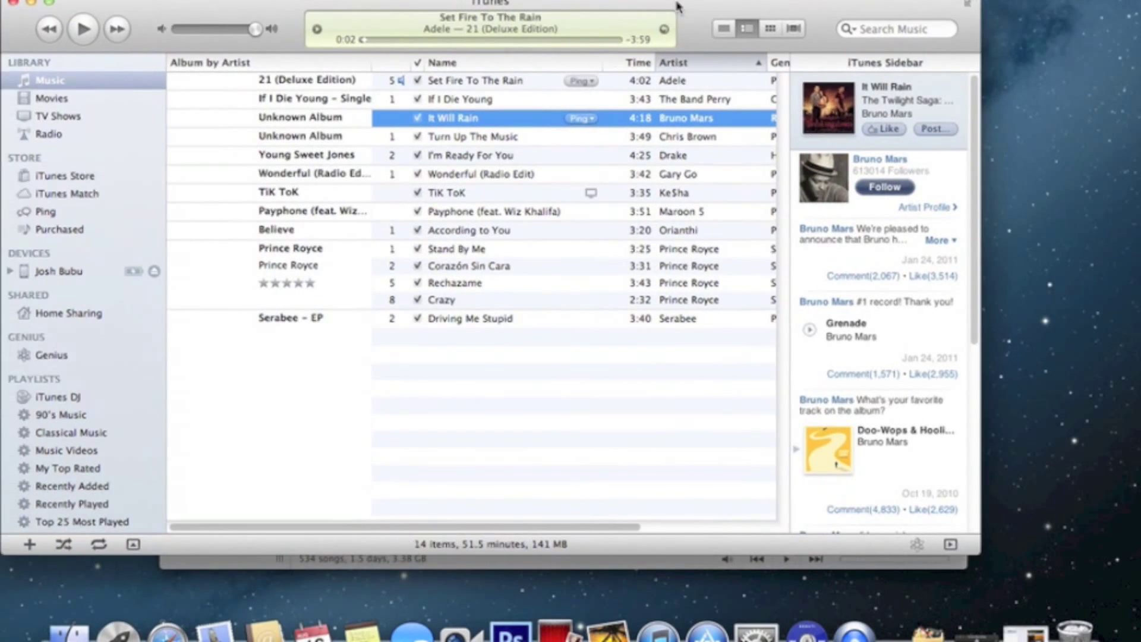
pyautogui.click(603, 349)
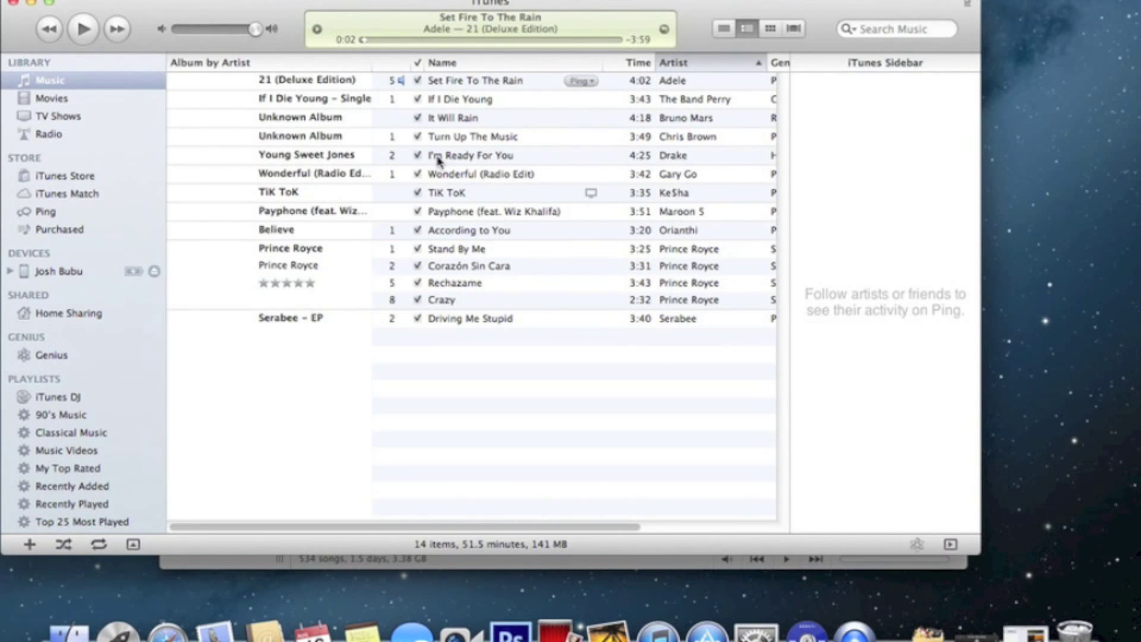
# Step: Scroll Senuti's list to Drake and confirm iTunes already holds Drake's I'm Ready For You
pyautogui.click(653, 562)
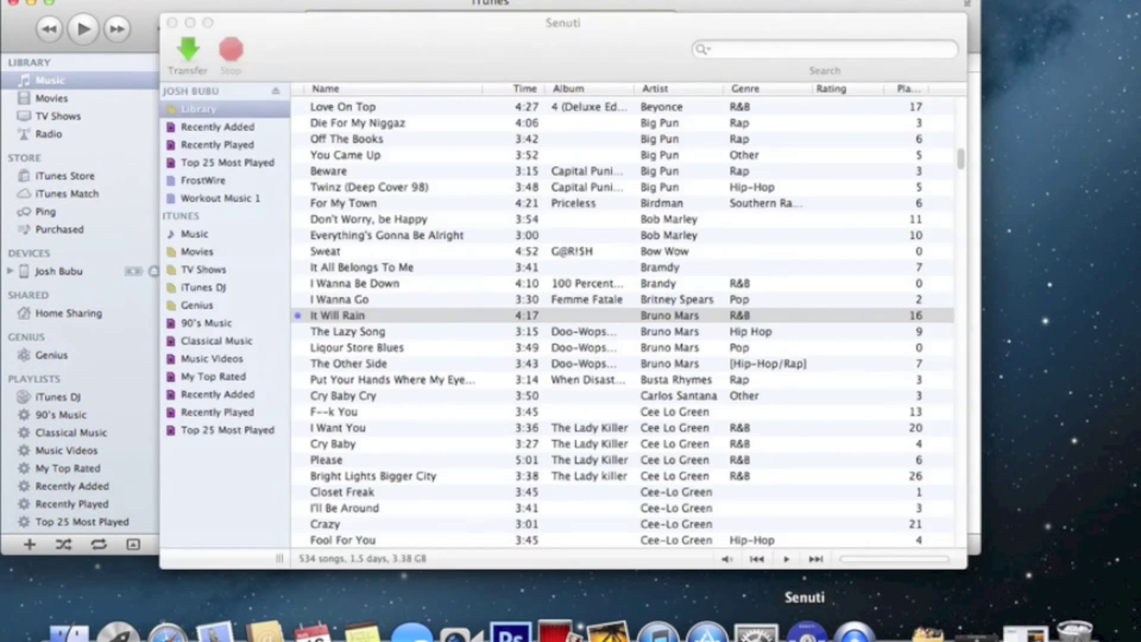
pyautogui.scroll(-3, 639, 355)
pyautogui.scroll(-10, 639, 355)
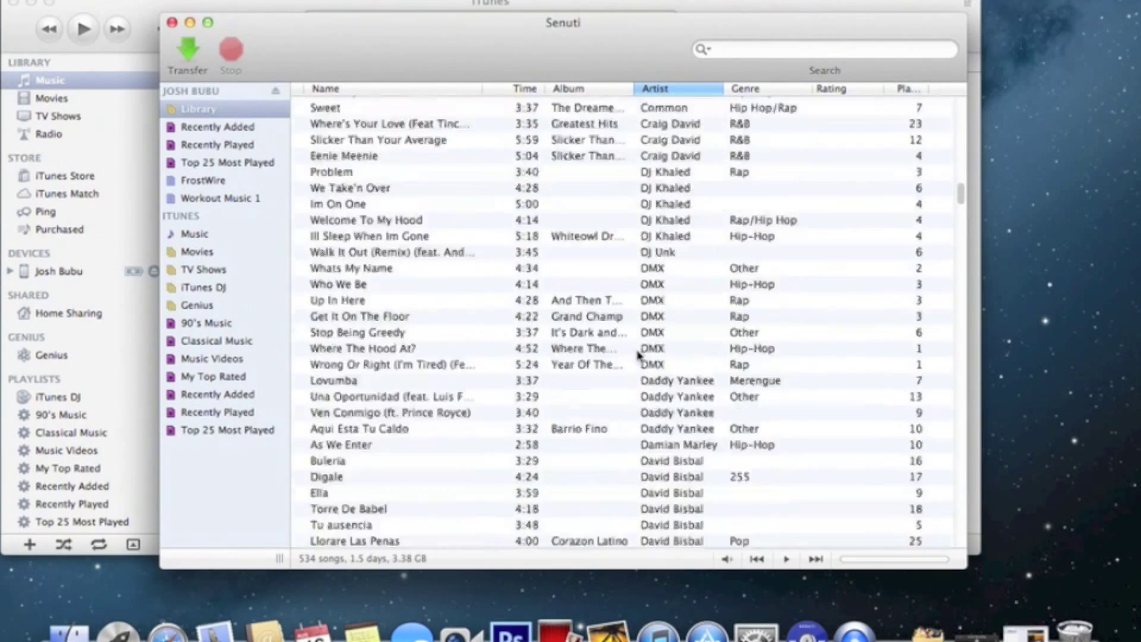
pyautogui.scroll(-8, 638, 355)
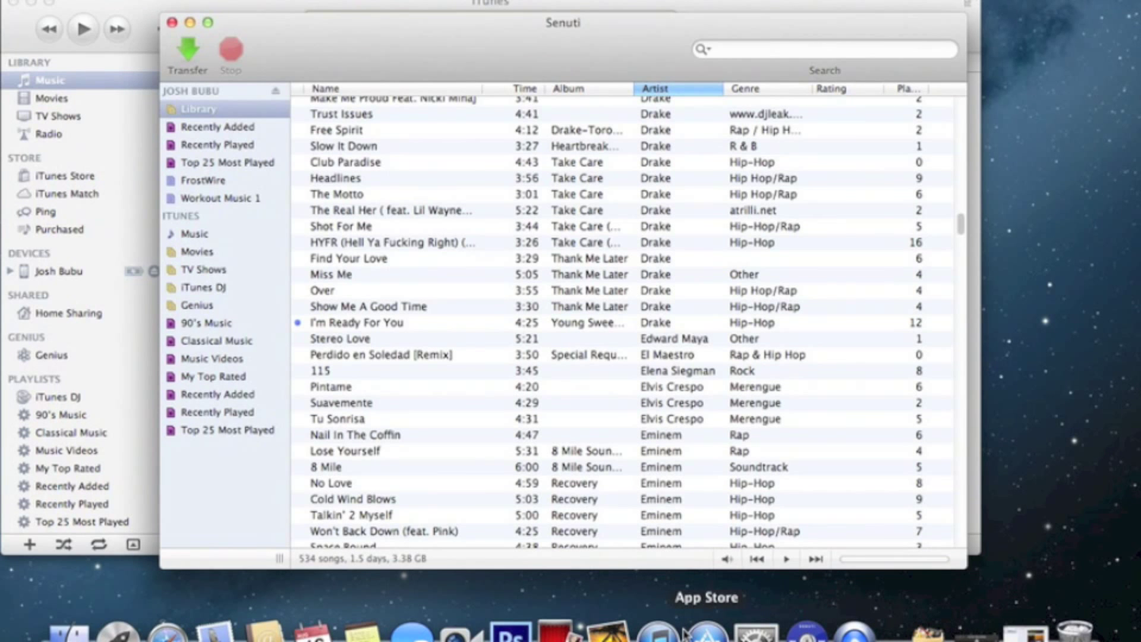
pyautogui.click(658, 631)
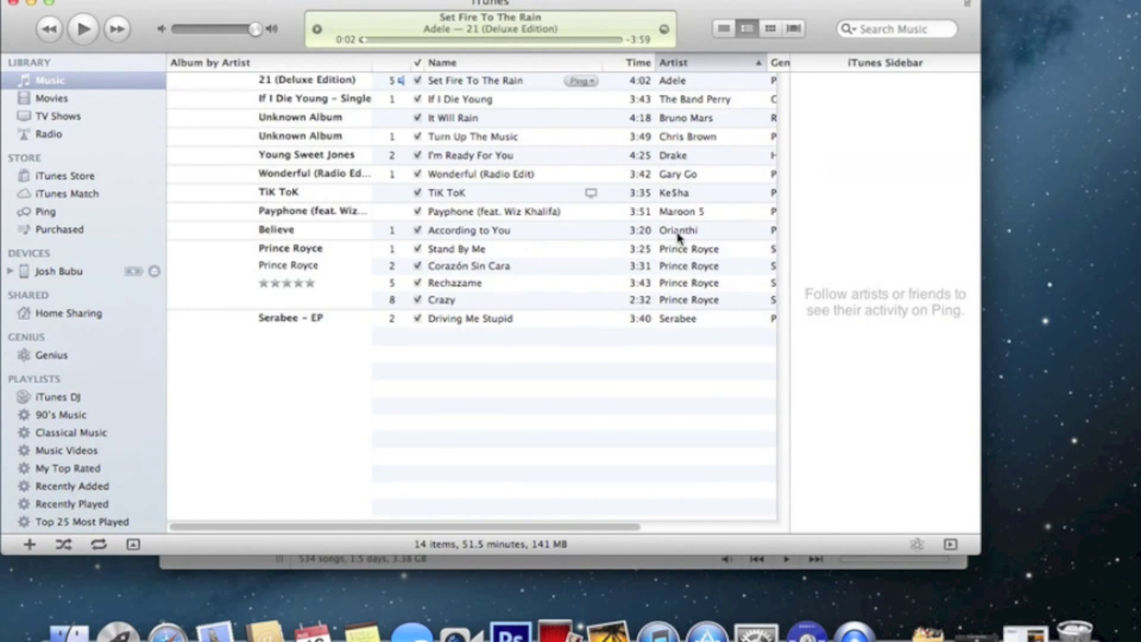
pyautogui.click(680, 159)
pyautogui.click(853, 631)
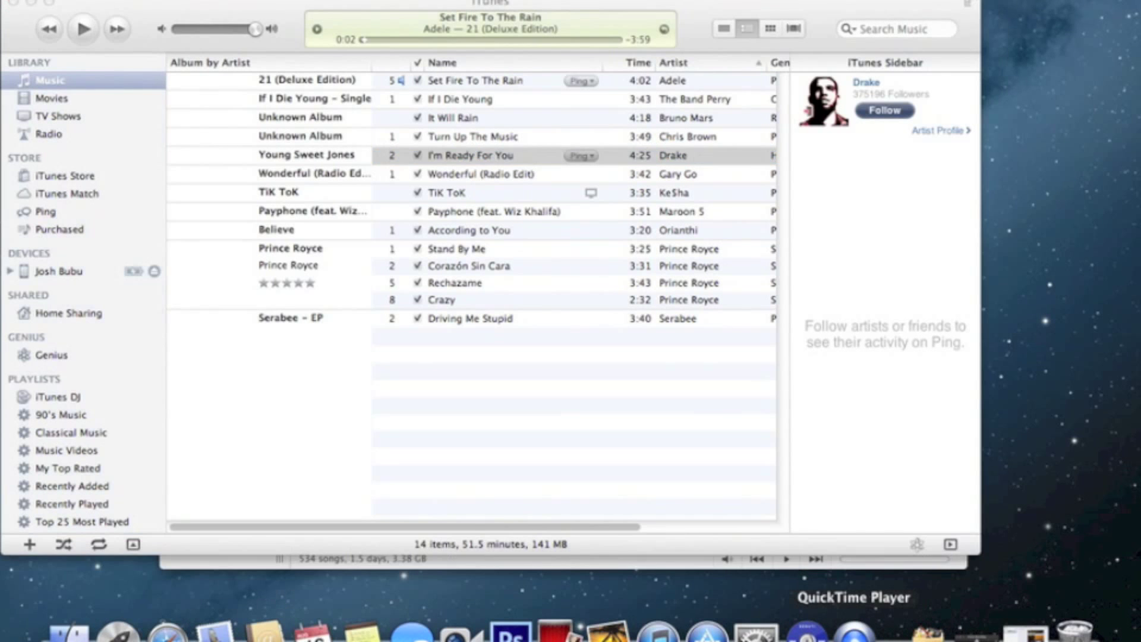
# Step: Back in Senuti, select Drake's The Motto and then Trust Issues
pyautogui.click(807, 631)
pyautogui.click(552, 193)
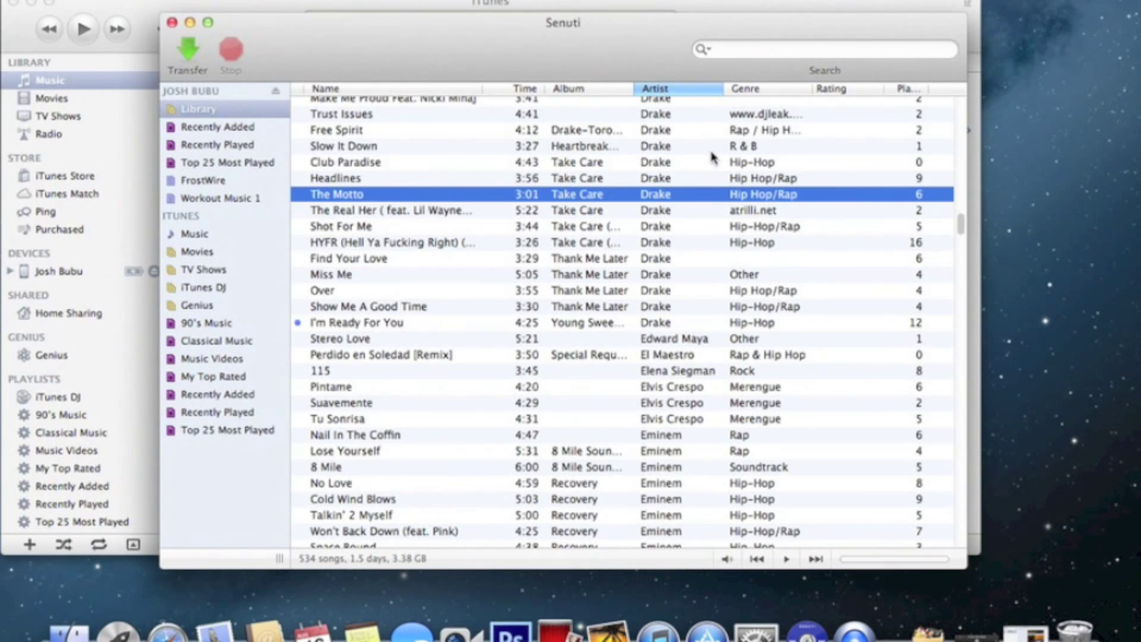
pyautogui.click(679, 115)
# Step: Select Make Me Proud Feat. Nicki Minaj, stop the preview, then select Find Your Love
pyautogui.scroll(-1, 656, 131)
pyautogui.scroll(3, 655, 131)
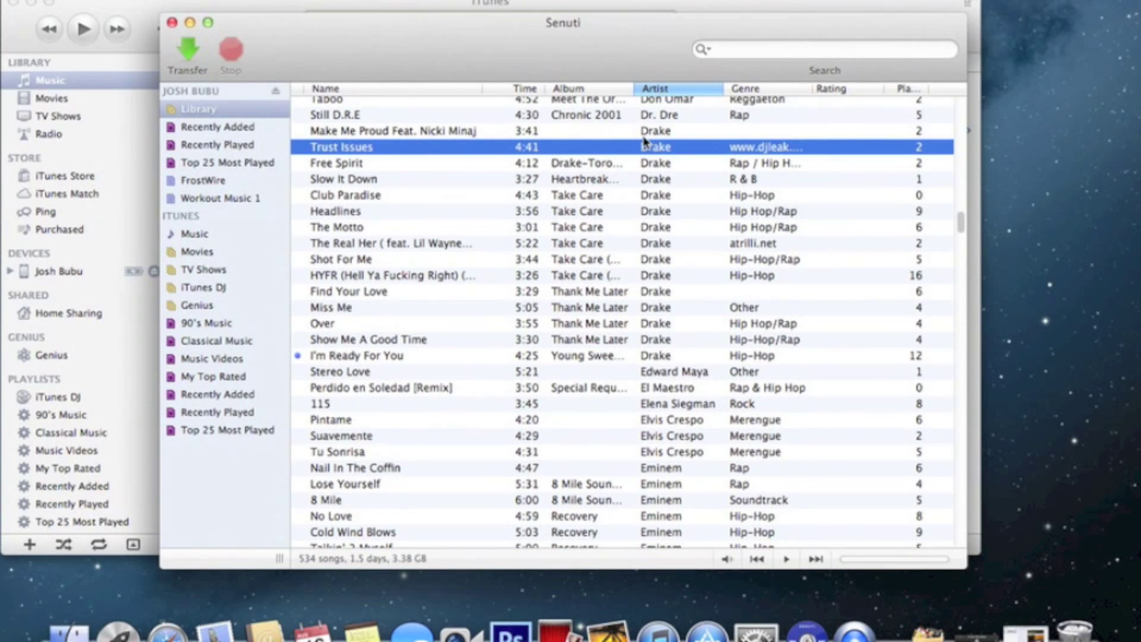
pyautogui.click(643, 136)
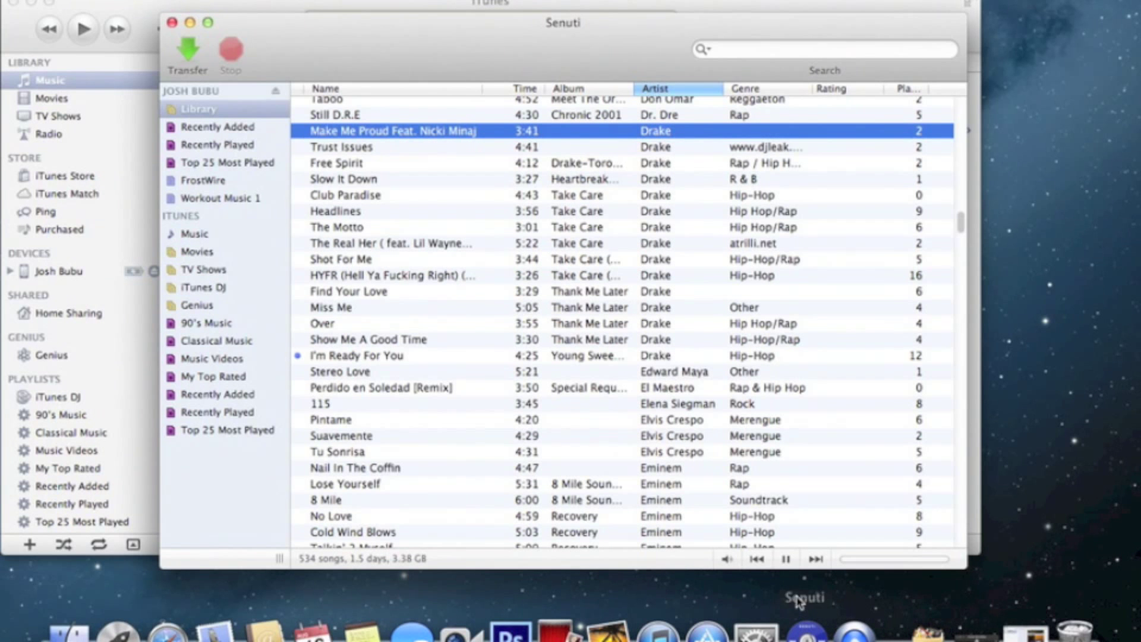
pyautogui.click(785, 559)
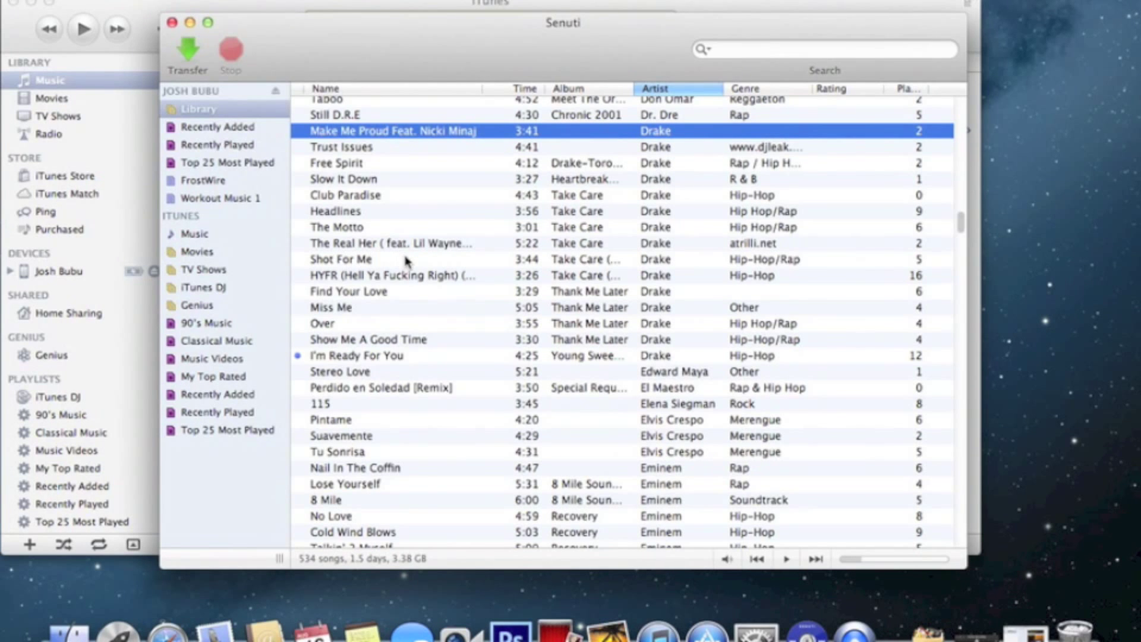
pyautogui.click(483, 290)
# Step: Scroll down to Jason Derulo's Ridin Solo, select it for transfer, and switch to iTunes
pyautogui.scroll(-3, 483, 291)
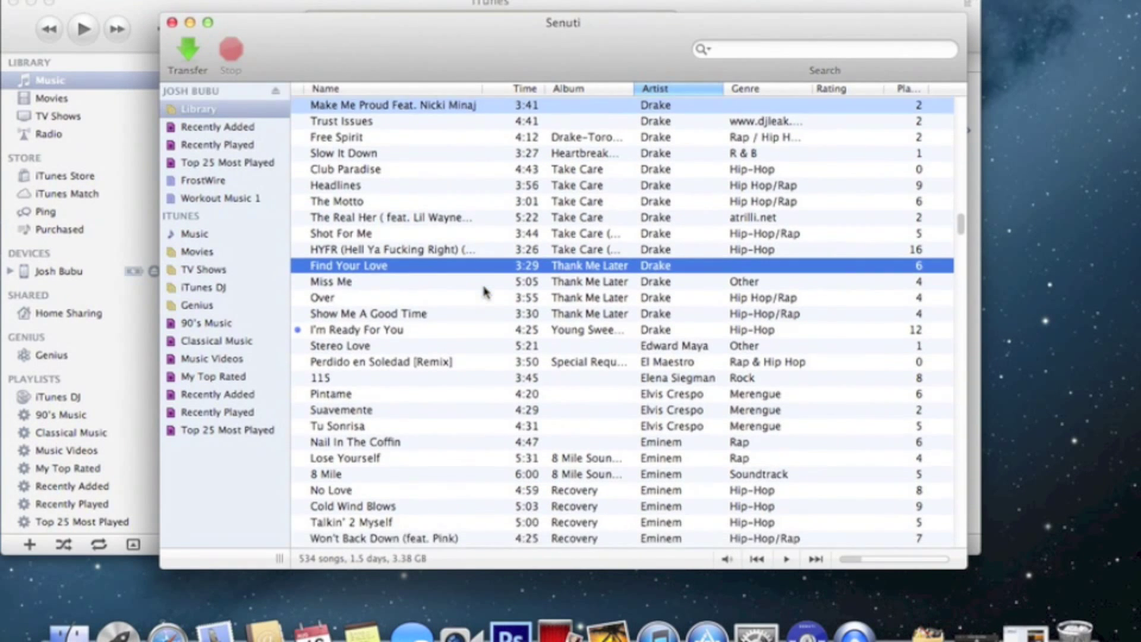
pyautogui.scroll(-10, 483, 291)
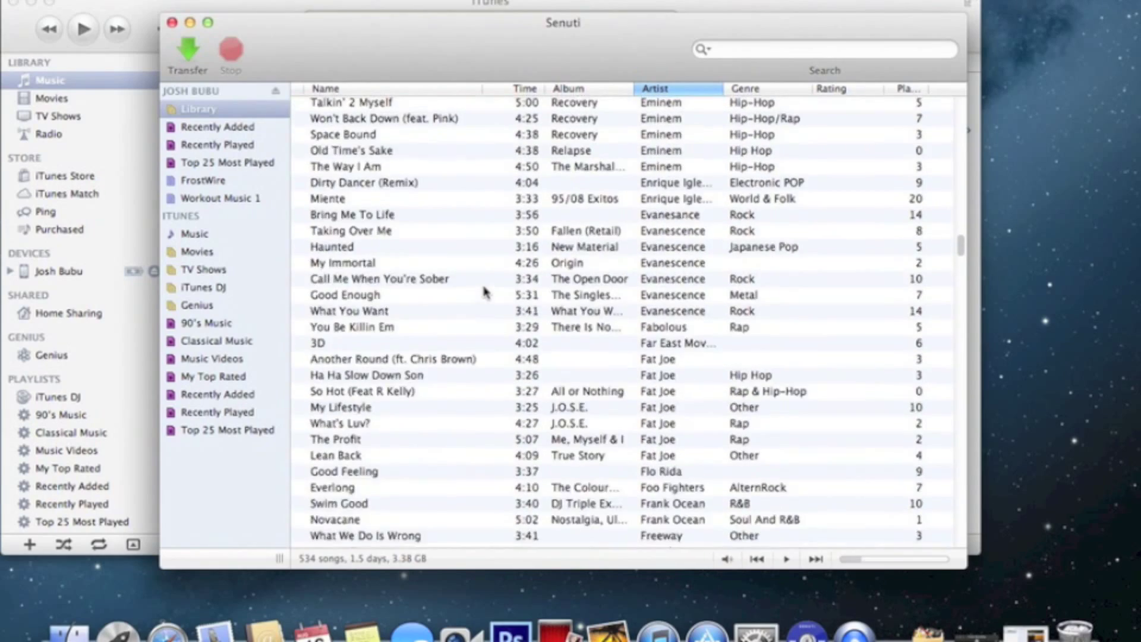
pyautogui.scroll(1, 483, 291)
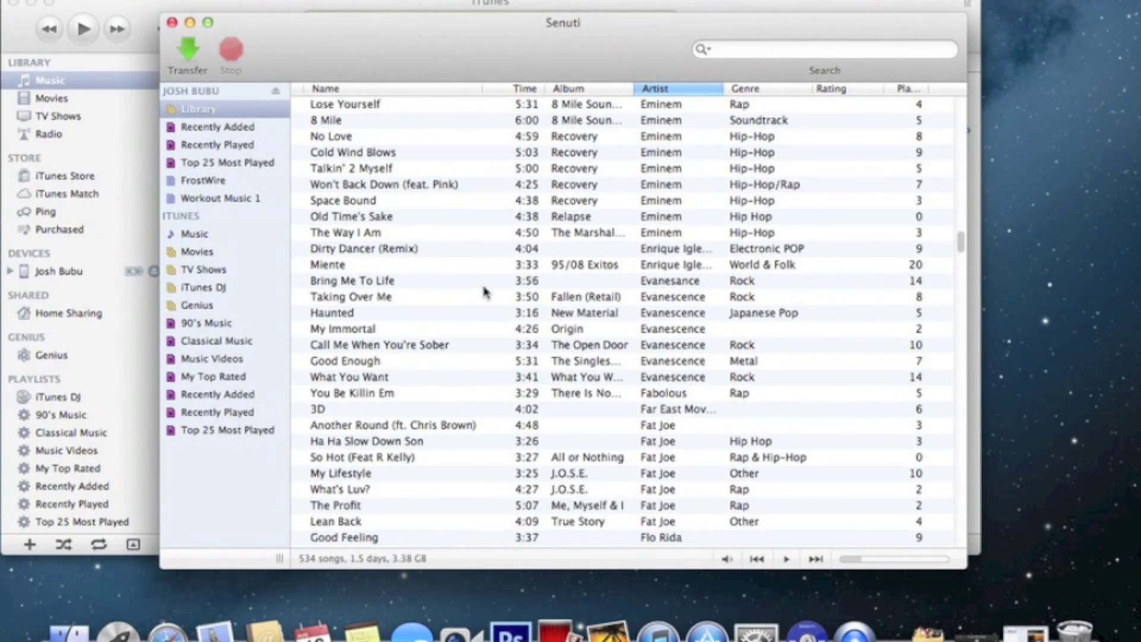
pyautogui.scroll(-15, 483, 291)
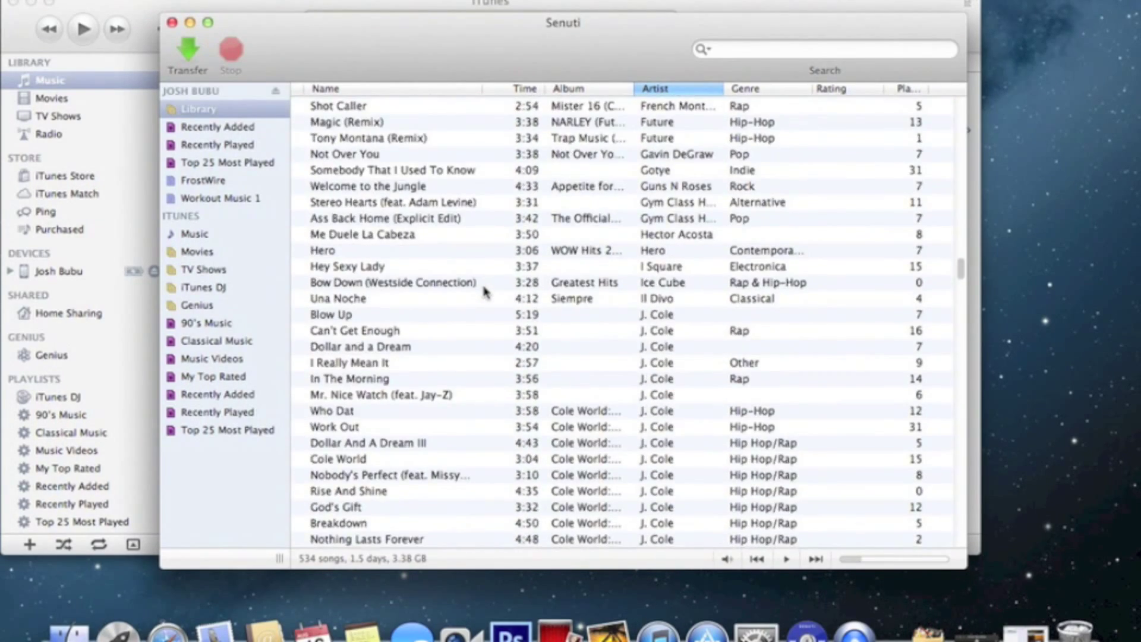
pyautogui.scroll(-8, 483, 291)
pyautogui.scroll(-4, 483, 290)
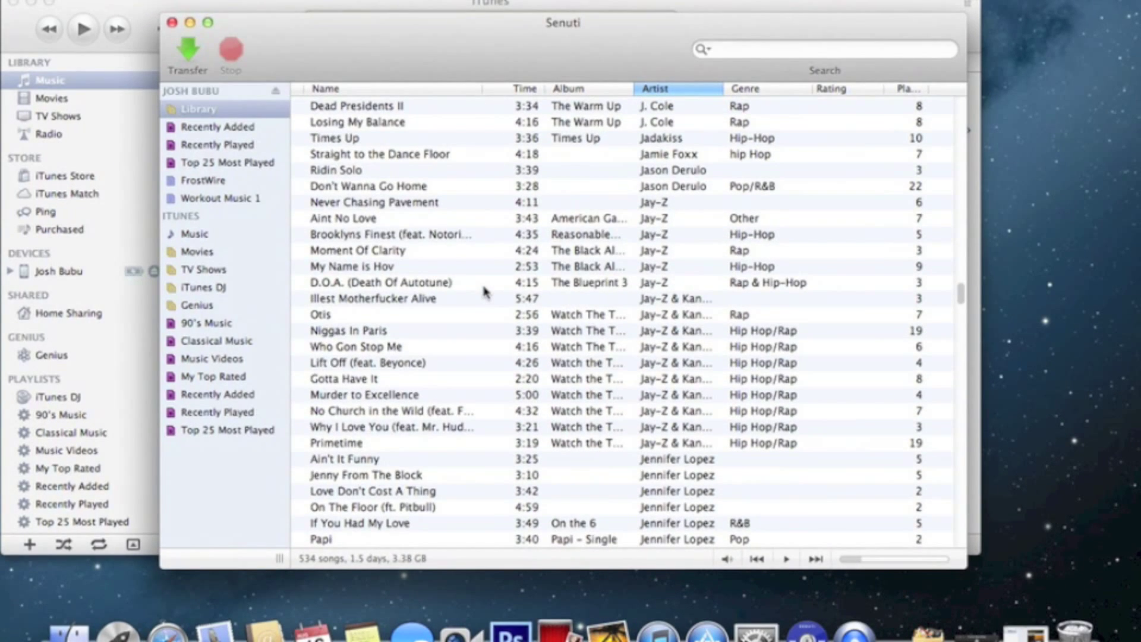
pyautogui.click(352, 175)
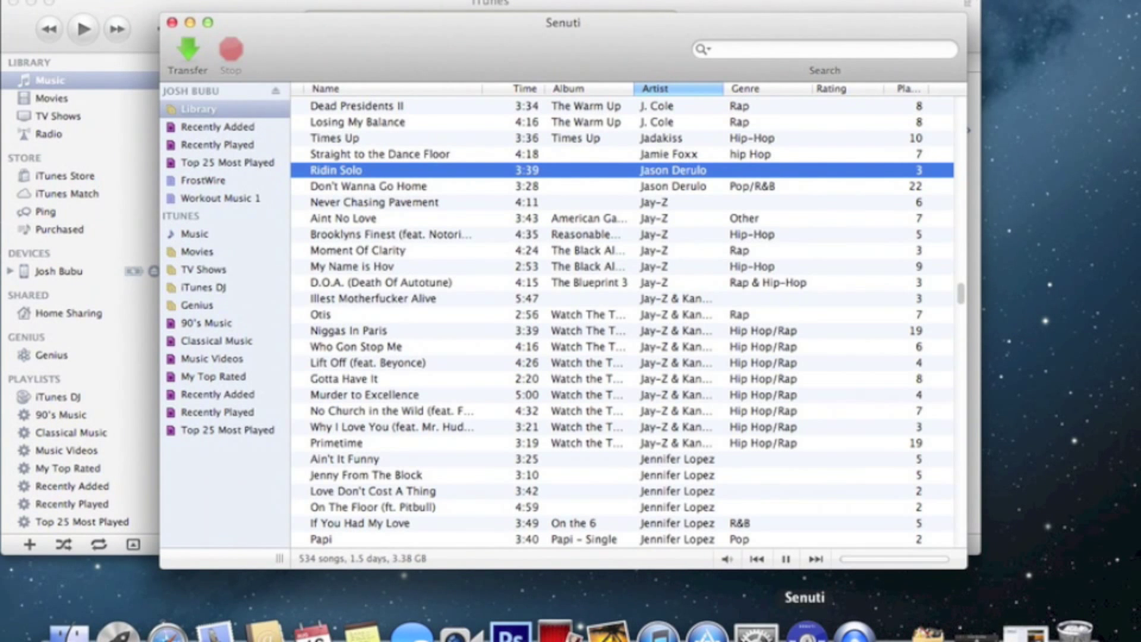
pyautogui.click(657, 631)
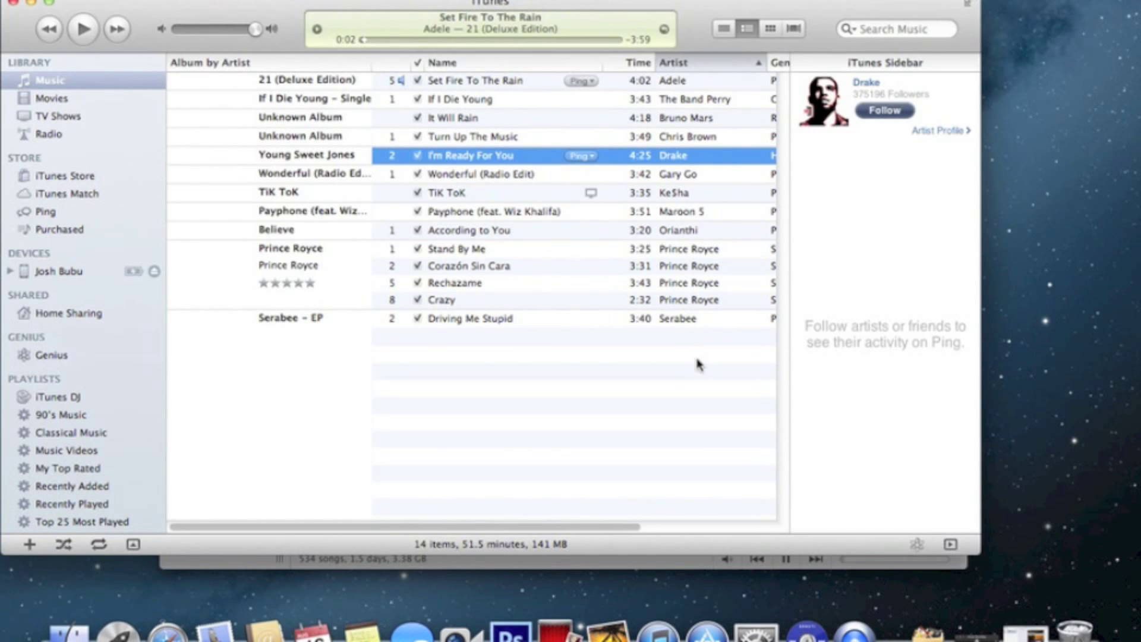
# Step: Transfer Ridin Solo from the iPhone with Senuti's Transfer button, then return to iTunes
pyautogui.click(847, 633)
pyautogui.click(808, 631)
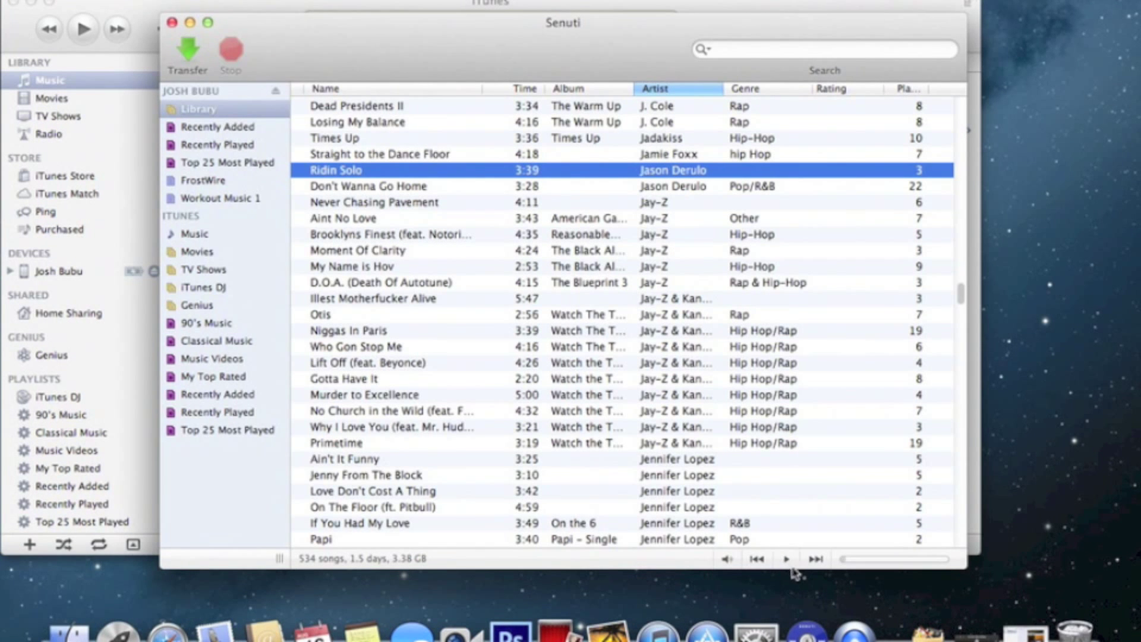
pyautogui.click(189, 52)
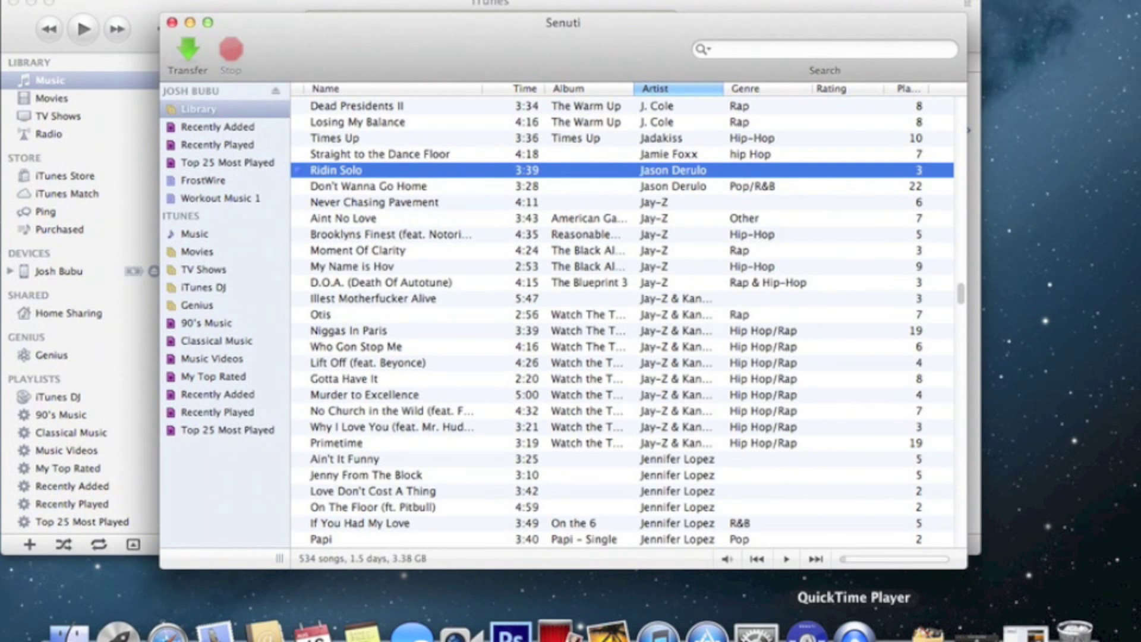
pyautogui.click(854, 631)
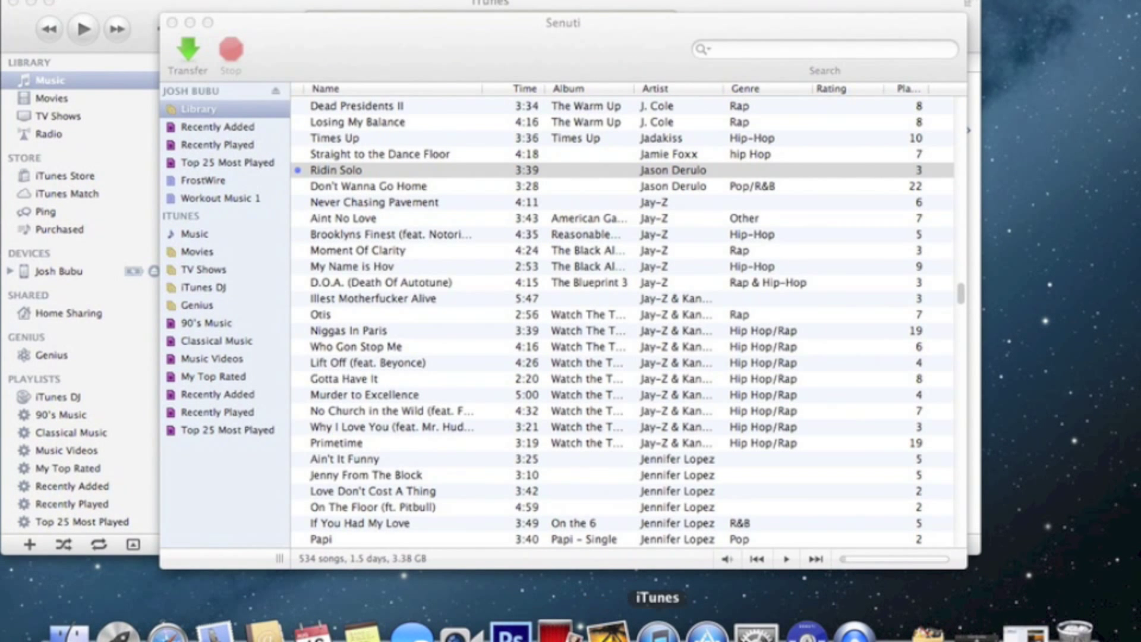
pyautogui.click(657, 633)
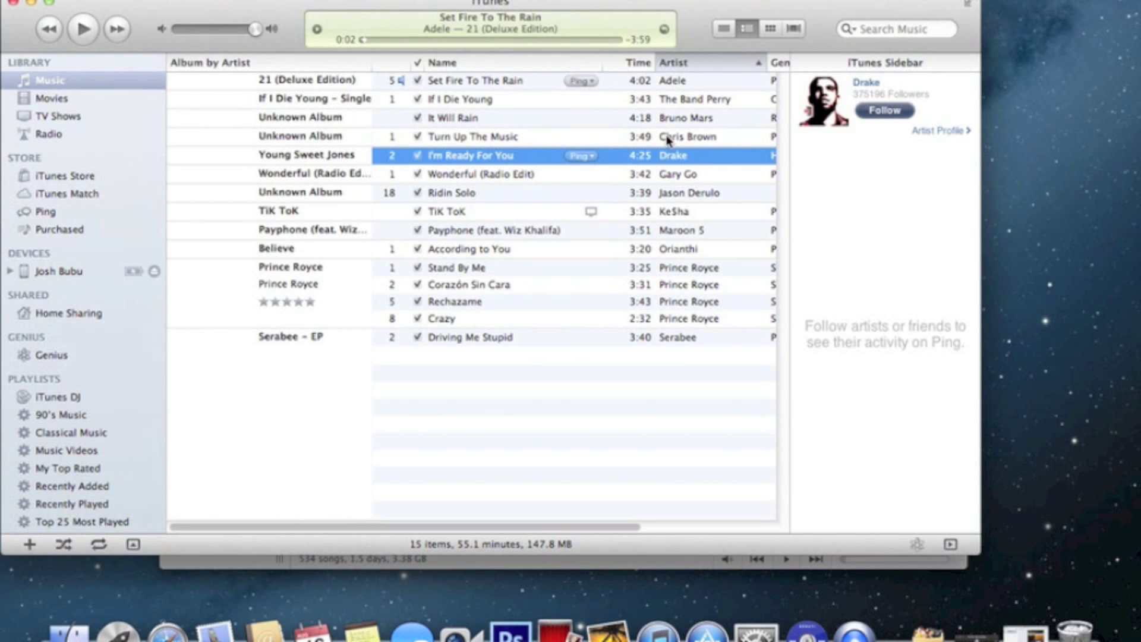
# Step: Play Ridin Solo and collapse the sidebar to show Genre, Rating and Plays
pyautogui.click(688, 197)
pyautogui.click(84, 33)
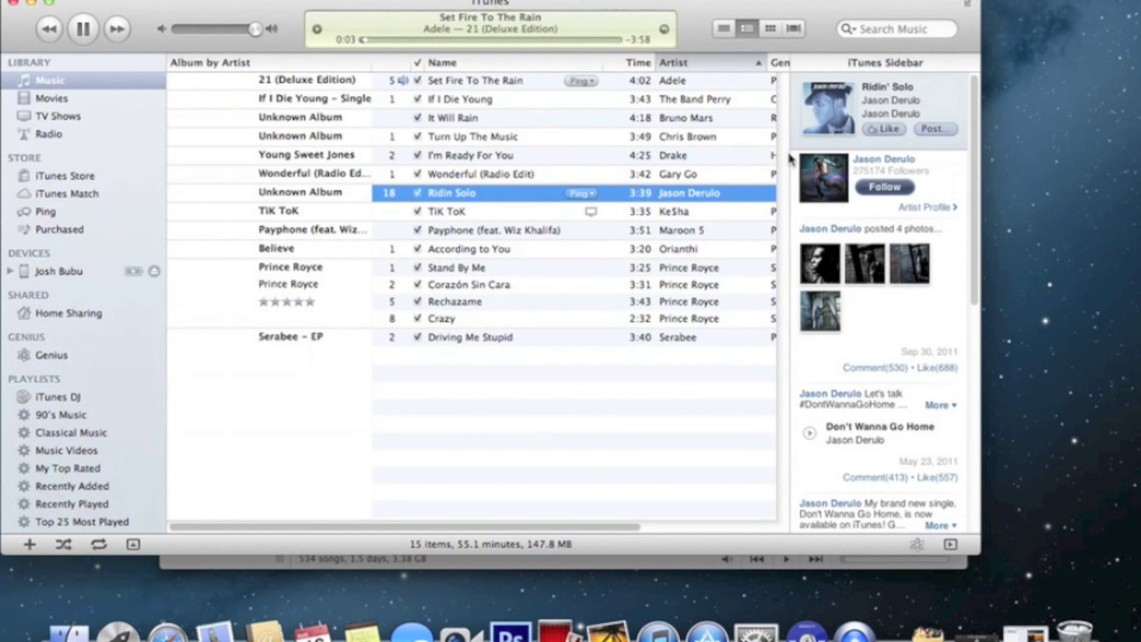
pyautogui.moveTo(789, 105); pyautogui.dragTo(935, 88)
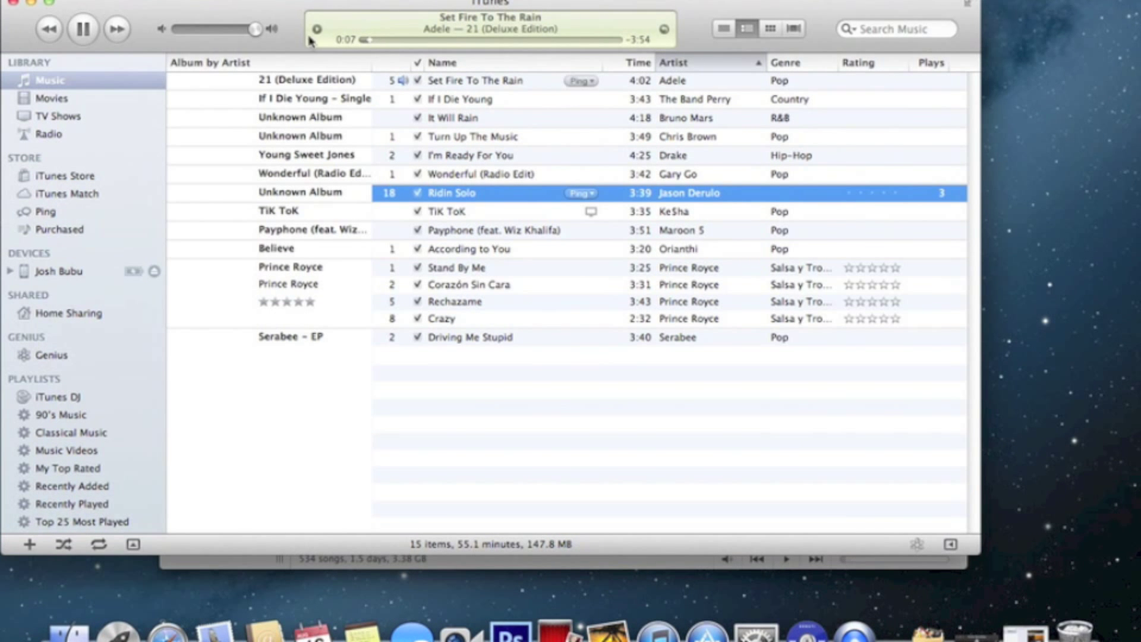
# Step: Jump Ridin Solo to 0:40 and near its end, pausing and resuming, then open the iPhone summary
pyautogui.click(404, 40)
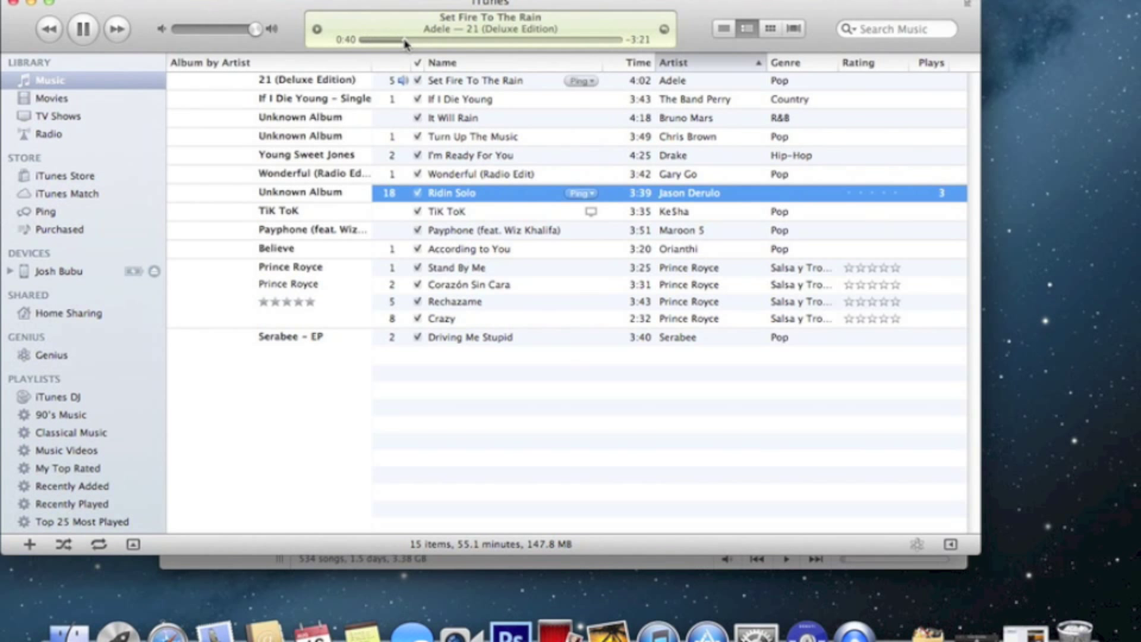
pyautogui.click(83, 30)
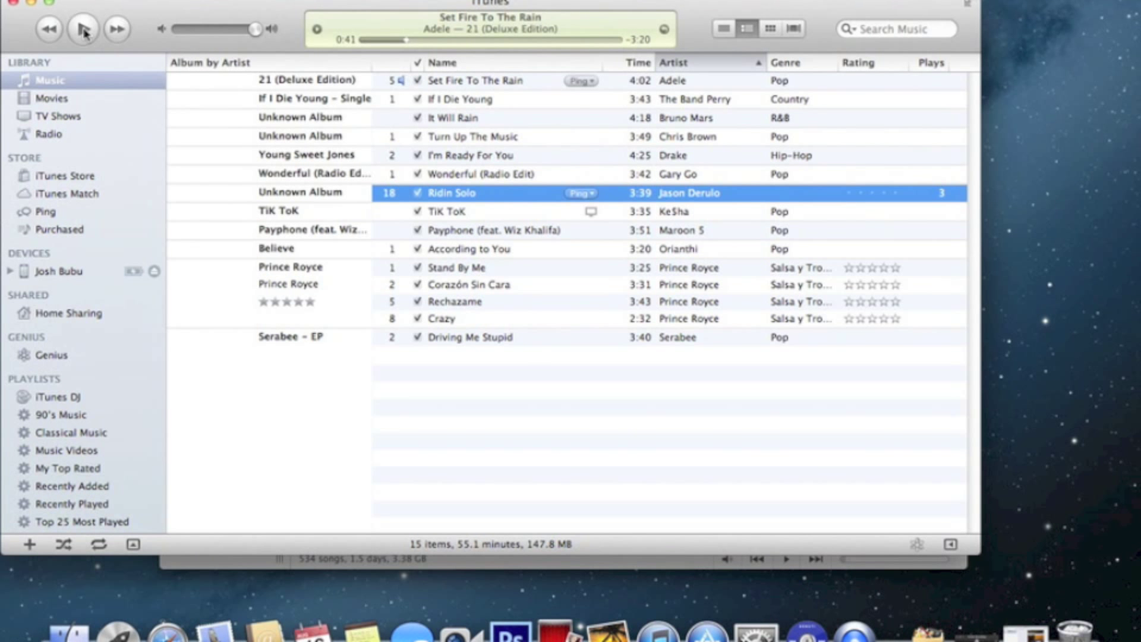
pyautogui.click(614, 40)
pyautogui.click(92, 29)
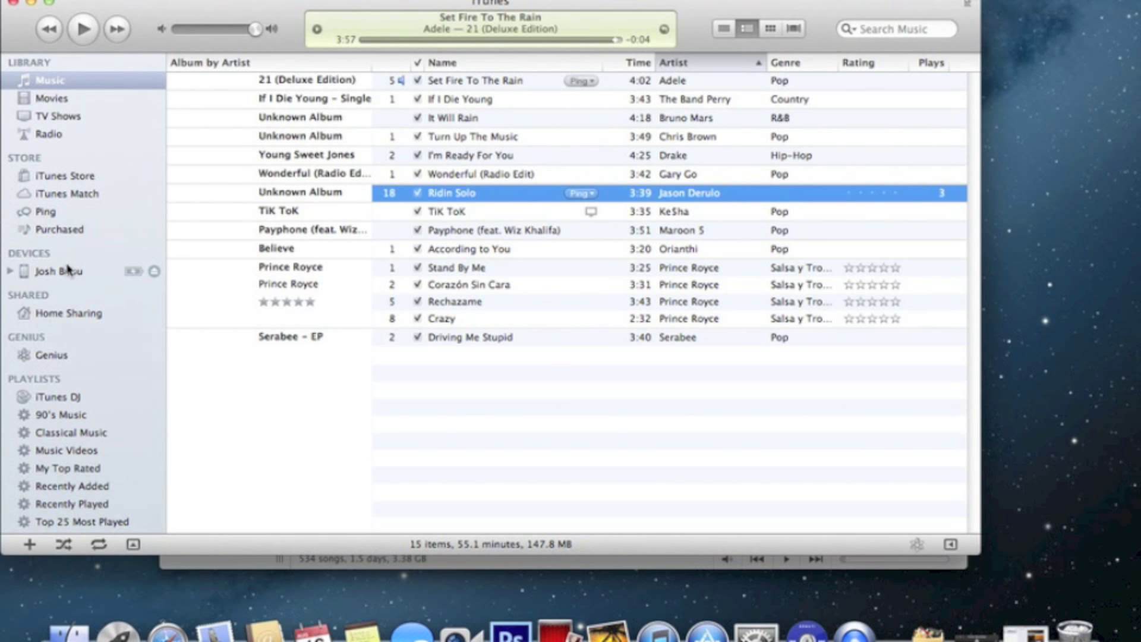
pyautogui.click(69, 271)
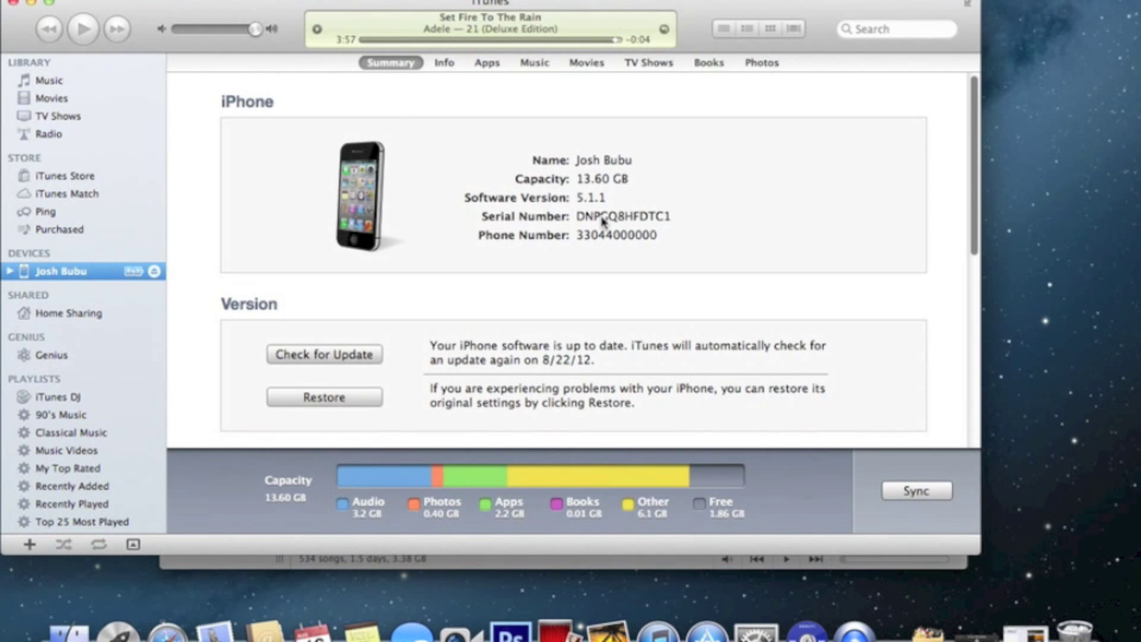
# Step: Review the iPhone summary, return to the Music library, and bring Senuti back in front
pyautogui.scroll(-2, 755, 217)
pyautogui.scroll(1, 754, 217)
pyautogui.click(54, 88)
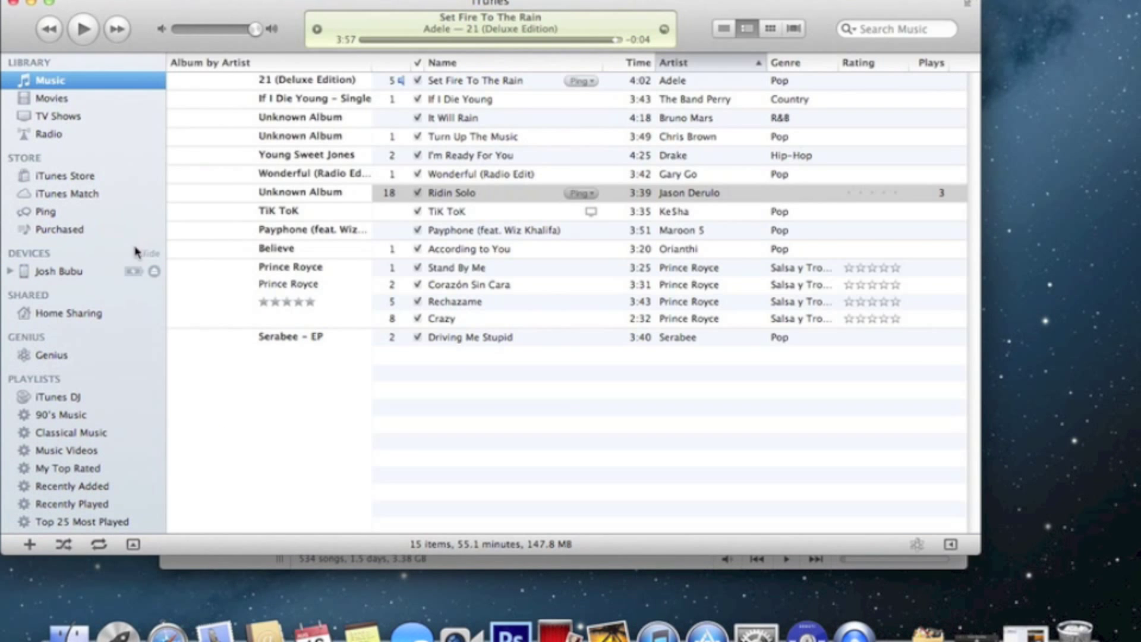
pyautogui.click(806, 631)
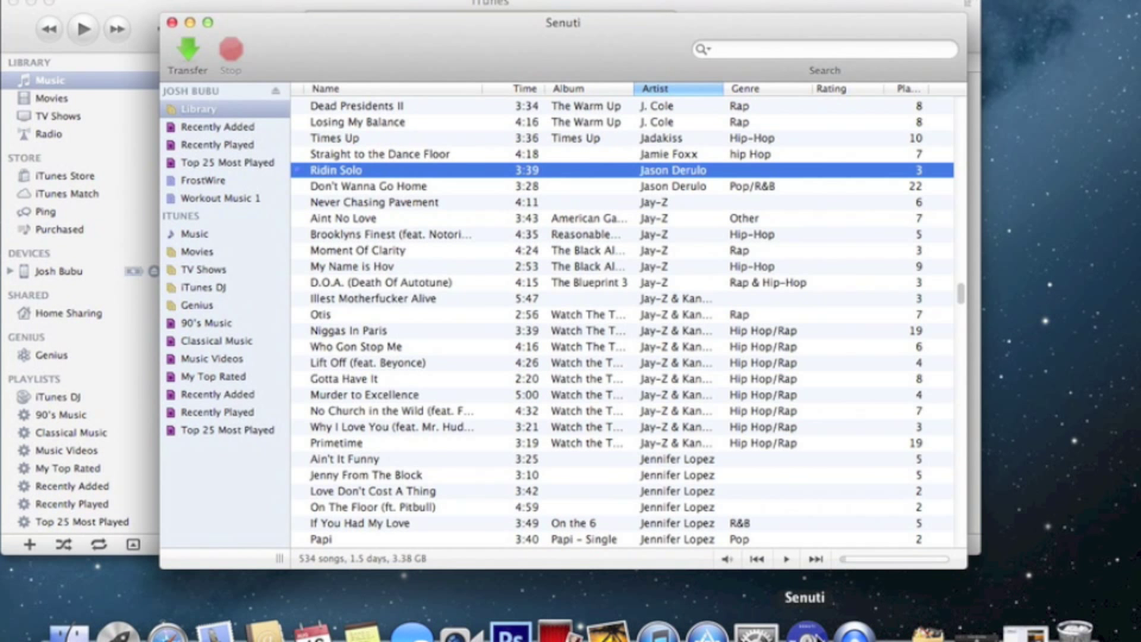
pyautogui.rightClick(853, 631)
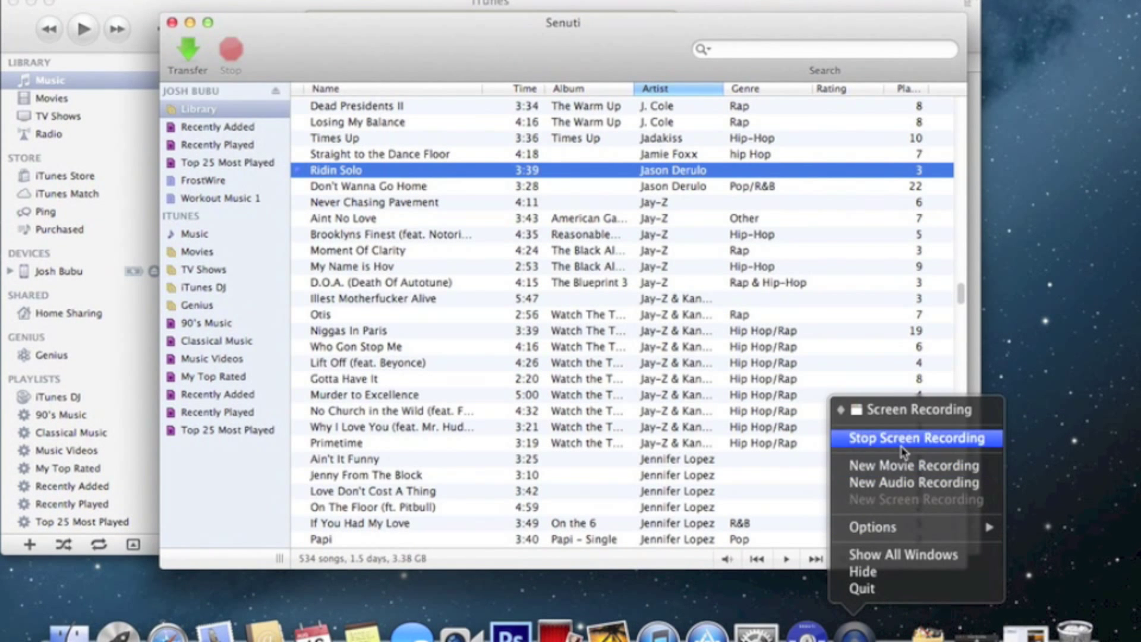